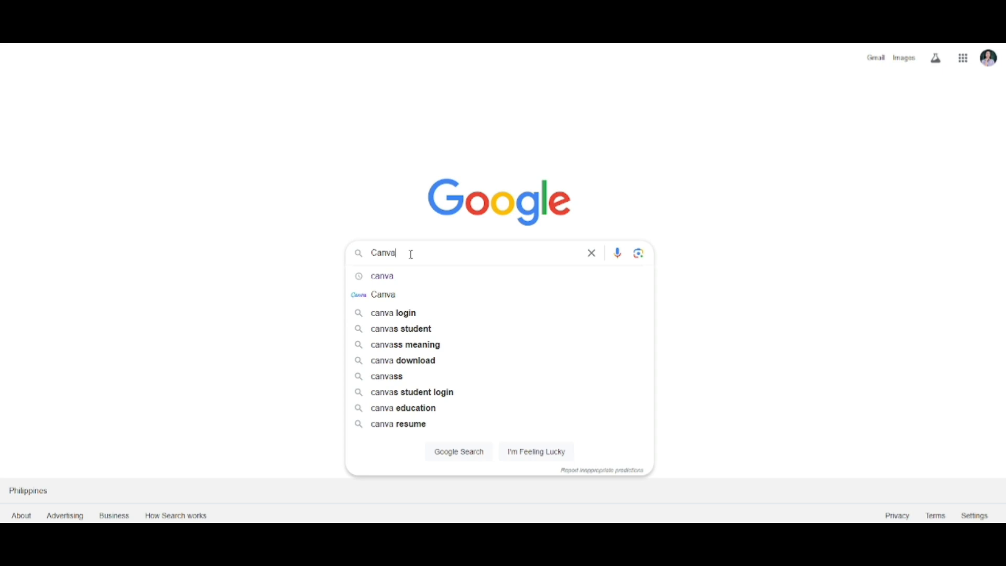
# Search Google for 'canva' and follow the 'Canva: Visual Suite for Everyone' result.
pyautogui.click(388, 298)
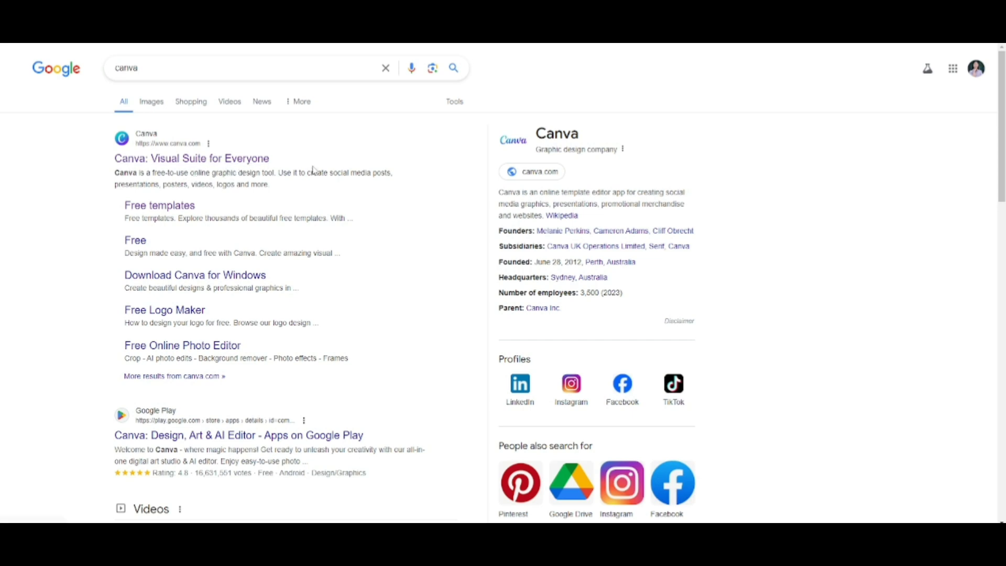
pyautogui.click(192, 160)
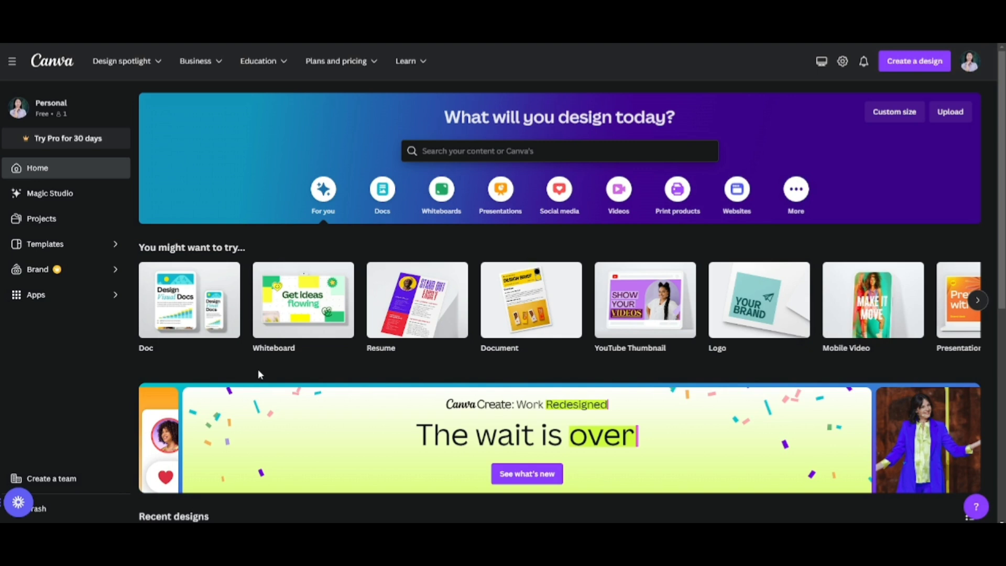
# Scroll the signed-in Canva home page down to the Recent designs list.
pyautogui.scroll(-1, 258, 374)
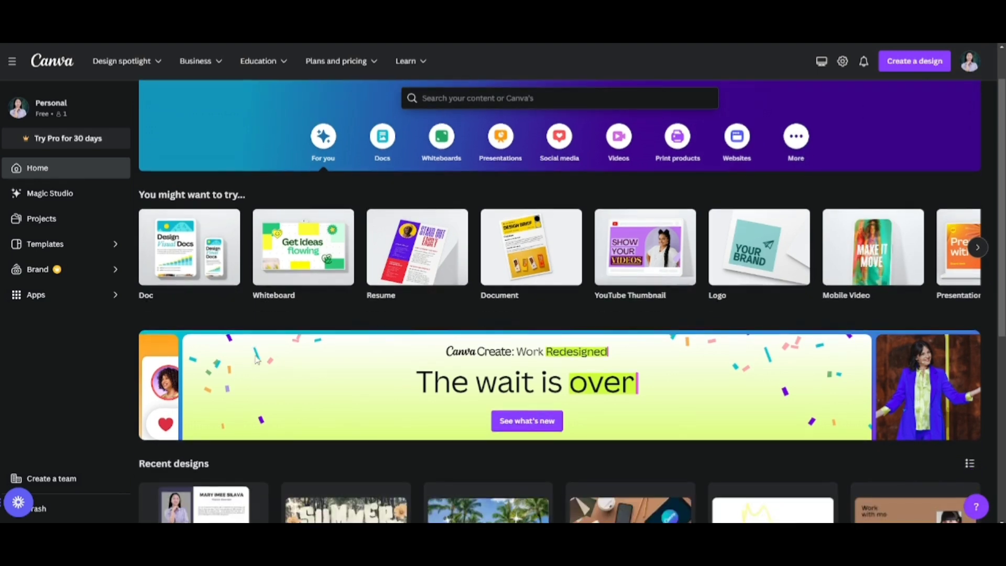
pyautogui.scroll(-3, 256, 359)
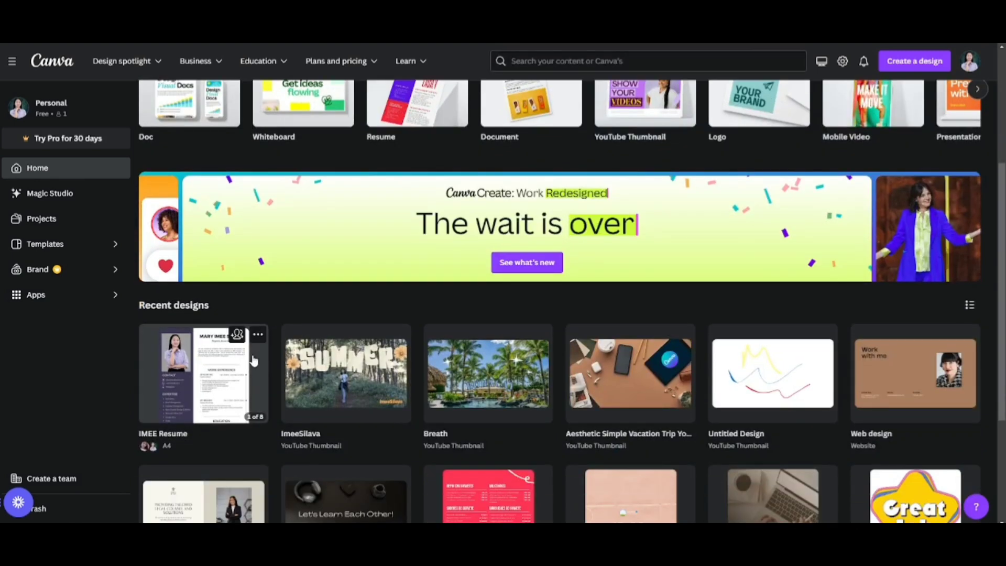
pyautogui.scroll(-4, 257, 360)
pyautogui.scroll(1, 436, 362)
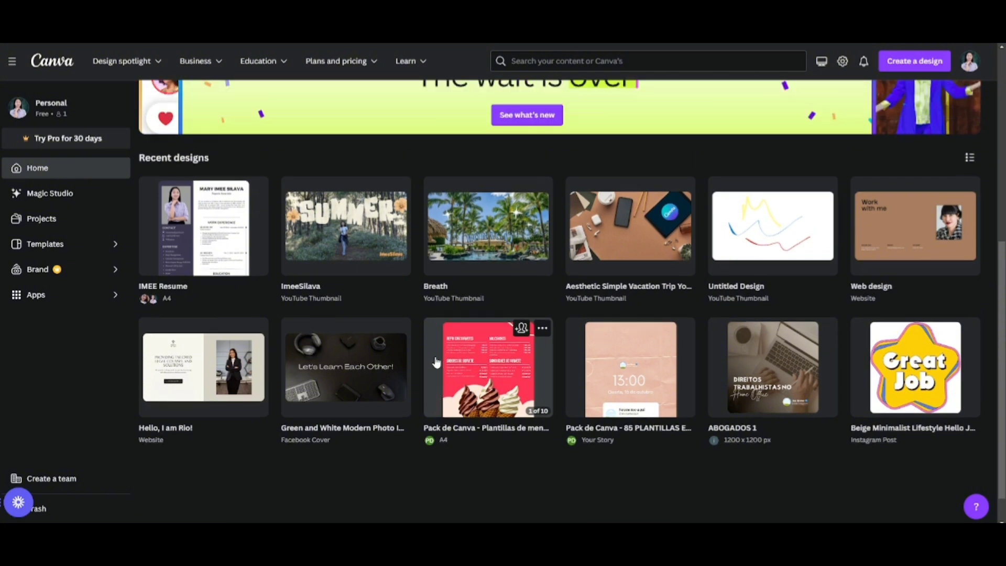
pyautogui.scroll(7, 436, 362)
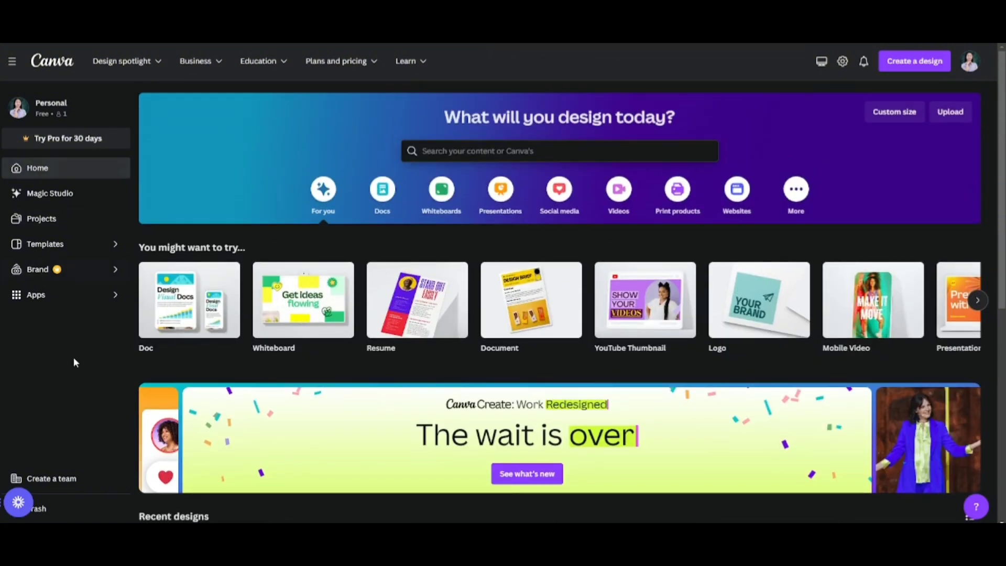
pyautogui.moveTo(399, 73)
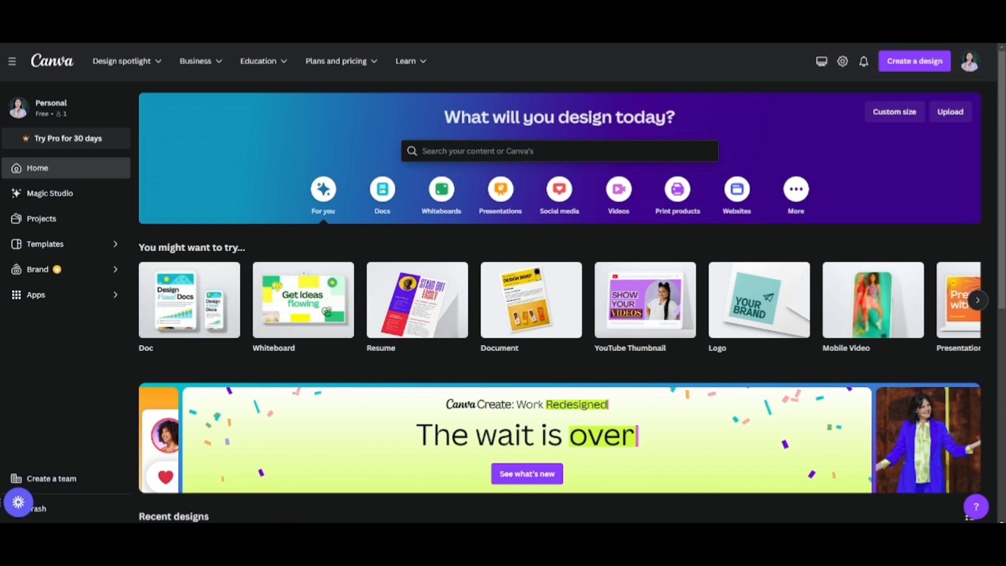
pyautogui.click(997, 10)
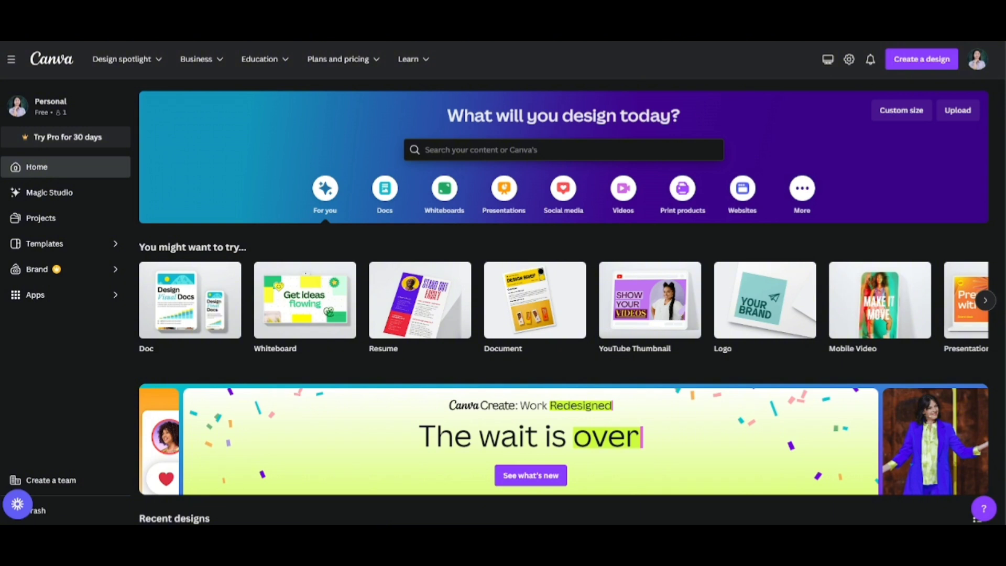
pyautogui.scroll(-4, 374, 477)
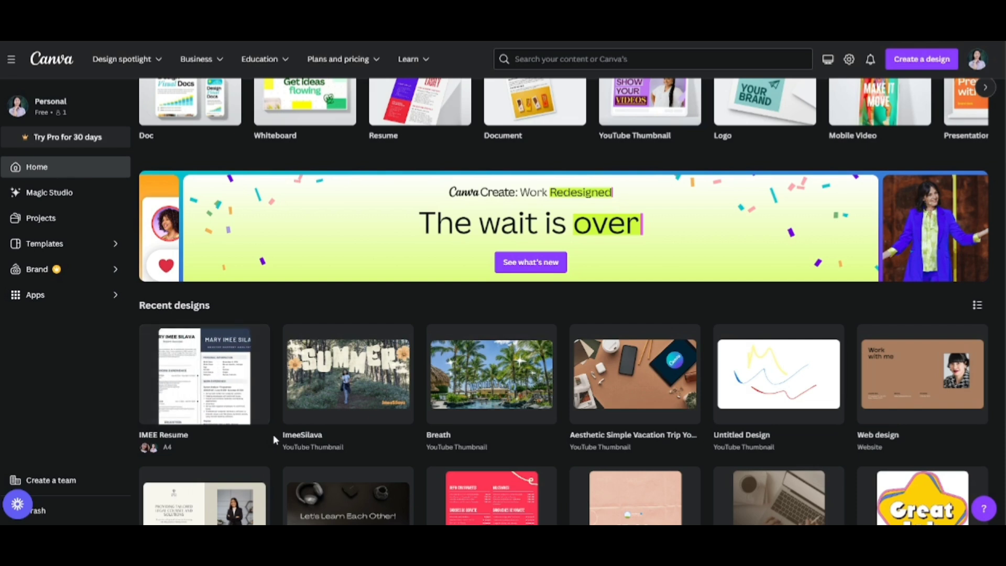
pyautogui.click(358, 408)
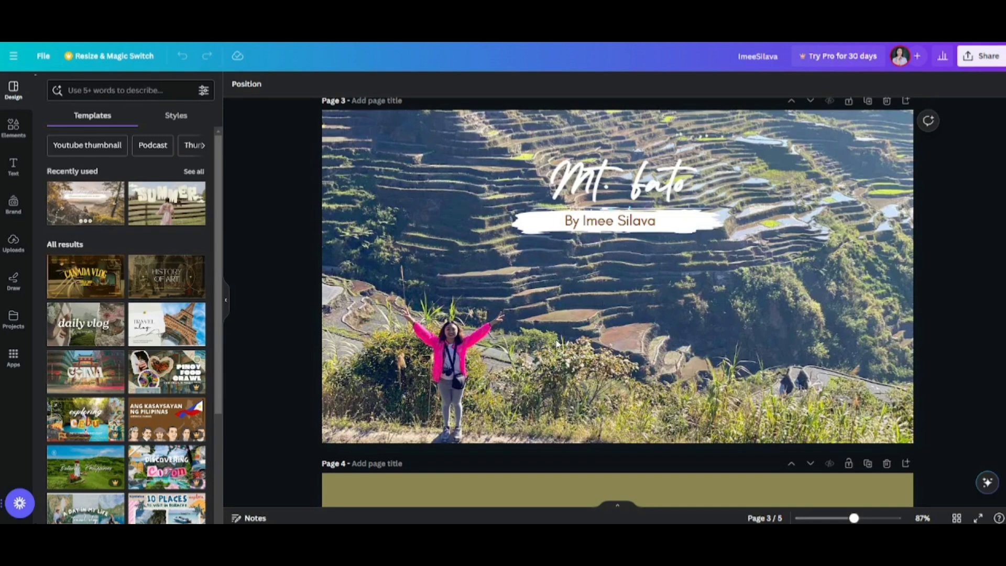
pyautogui.scroll(1, 652, 320)
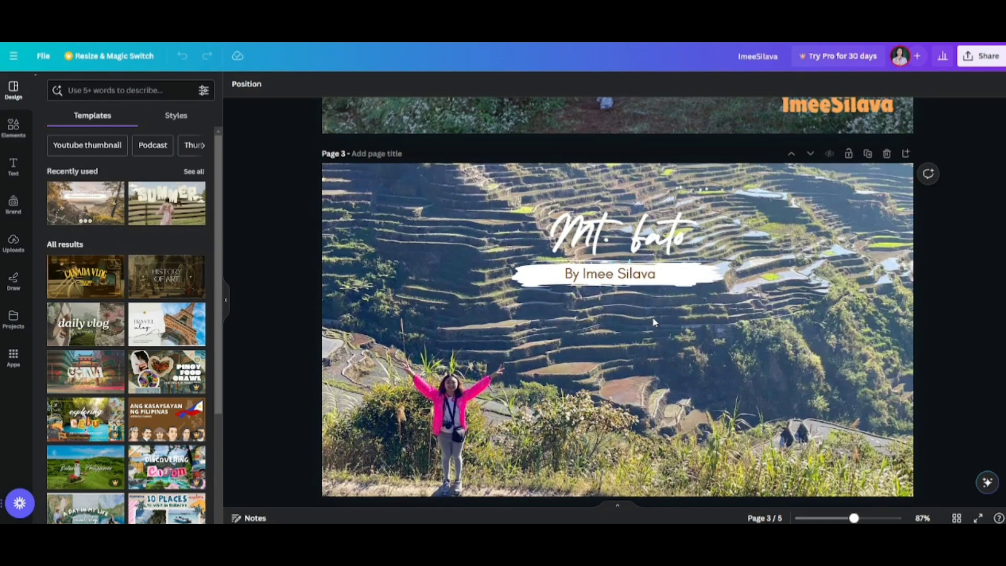
pyautogui.scroll(-1, 654, 322)
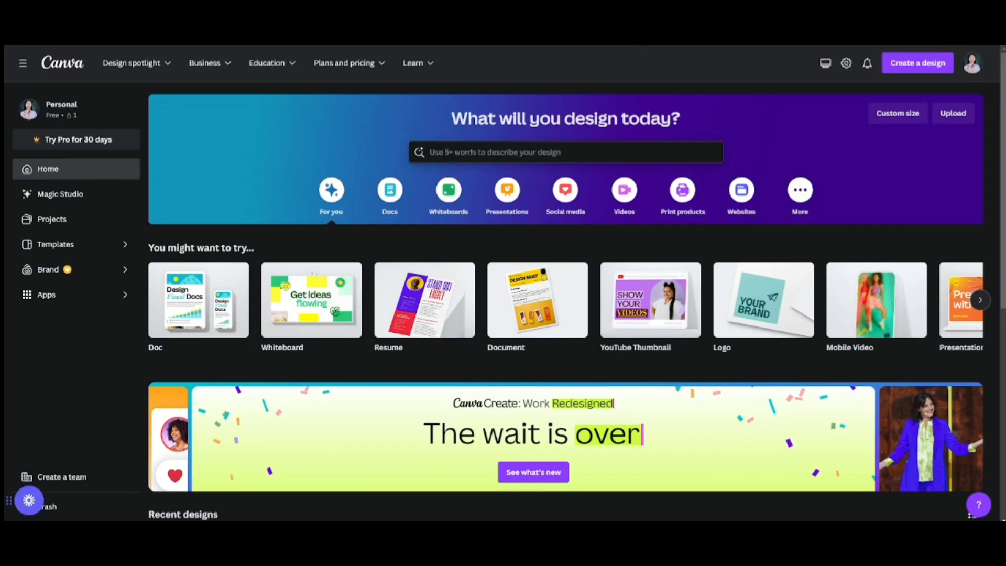
# Search Canva for 'intro' and pick the YouTube Intro suggestion.
pyautogui.click(566, 152)
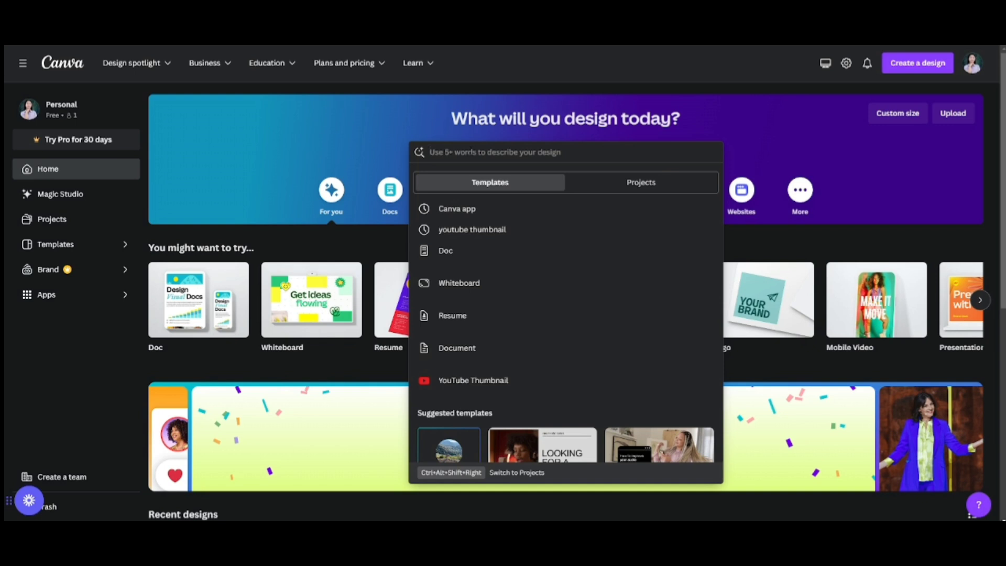
pyautogui.write('intro')
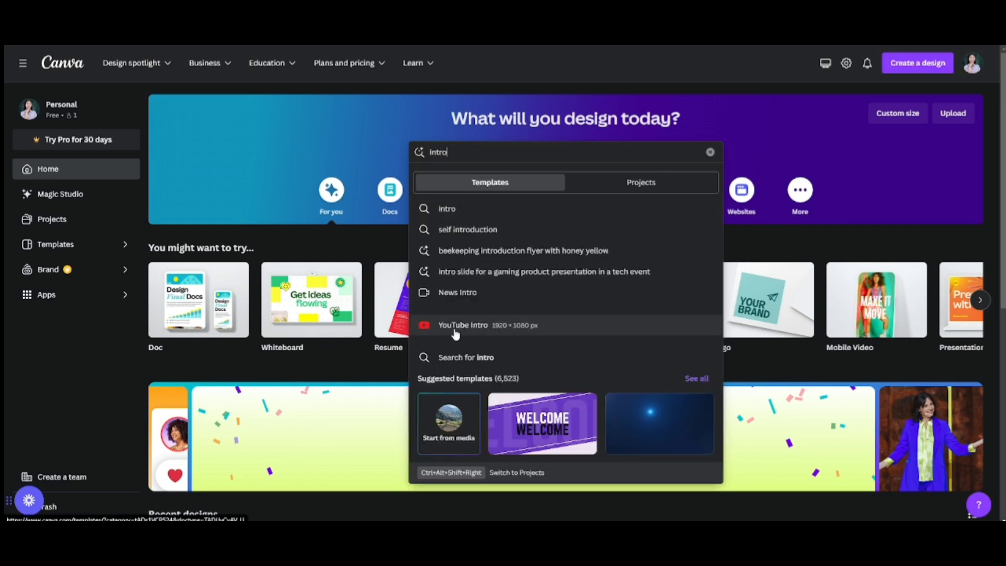
pyautogui.click(550, 328)
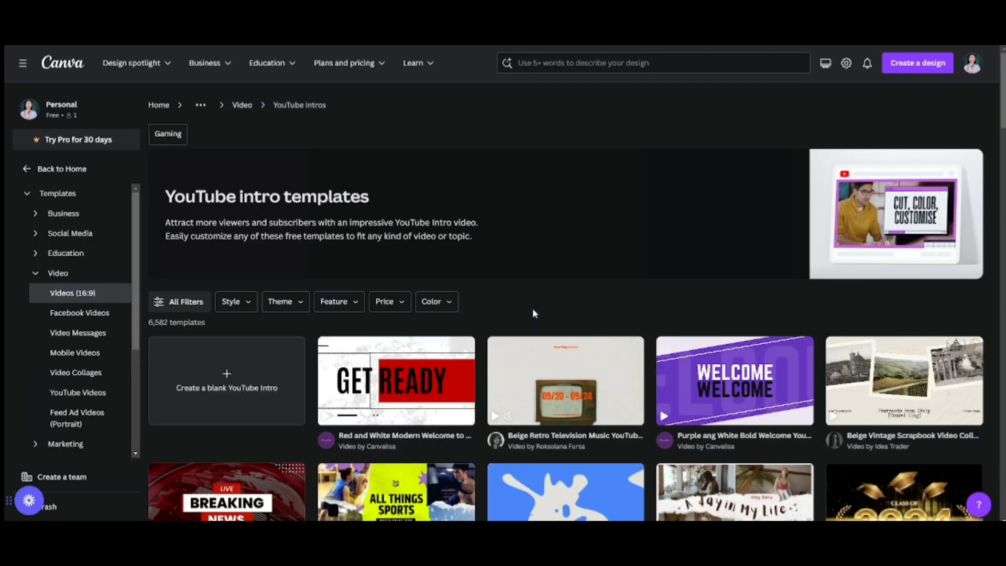
# Scroll the Videos (16:9) template grid, previewing thumbnails, down to the France travel template.
pyautogui.scroll(-5, 524, 309)
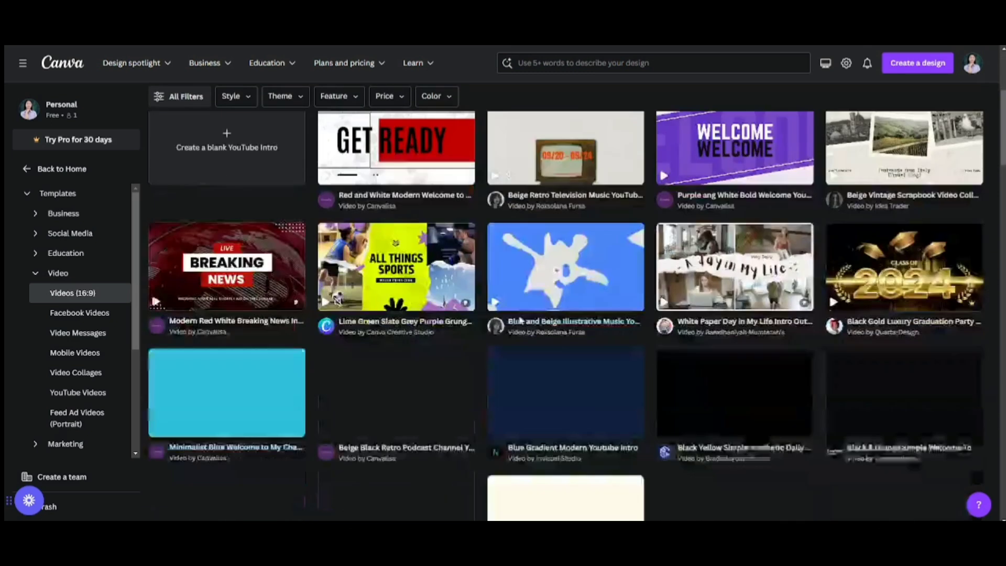
pyautogui.scroll(2, 522, 319)
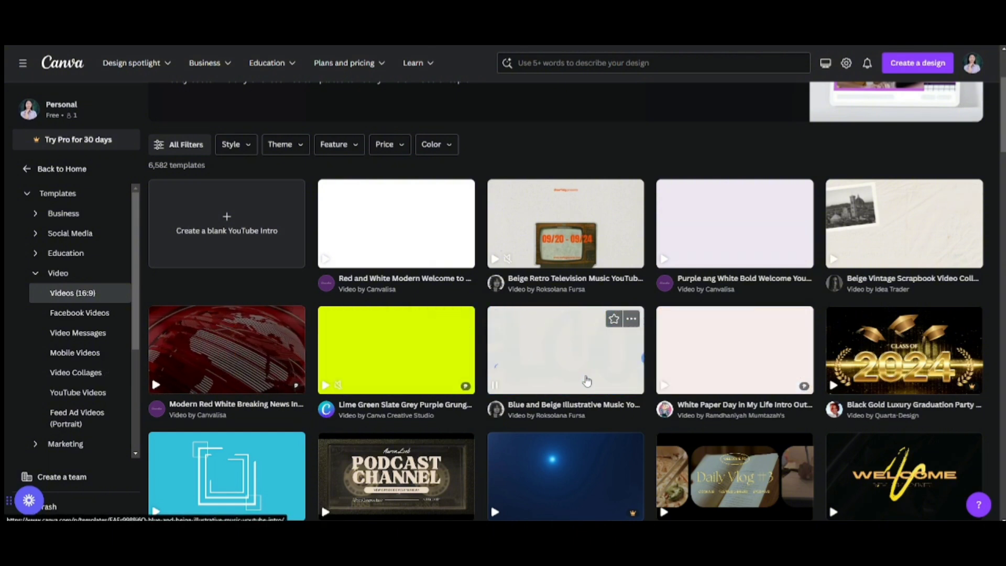
pyautogui.scroll(-3, 602, 380)
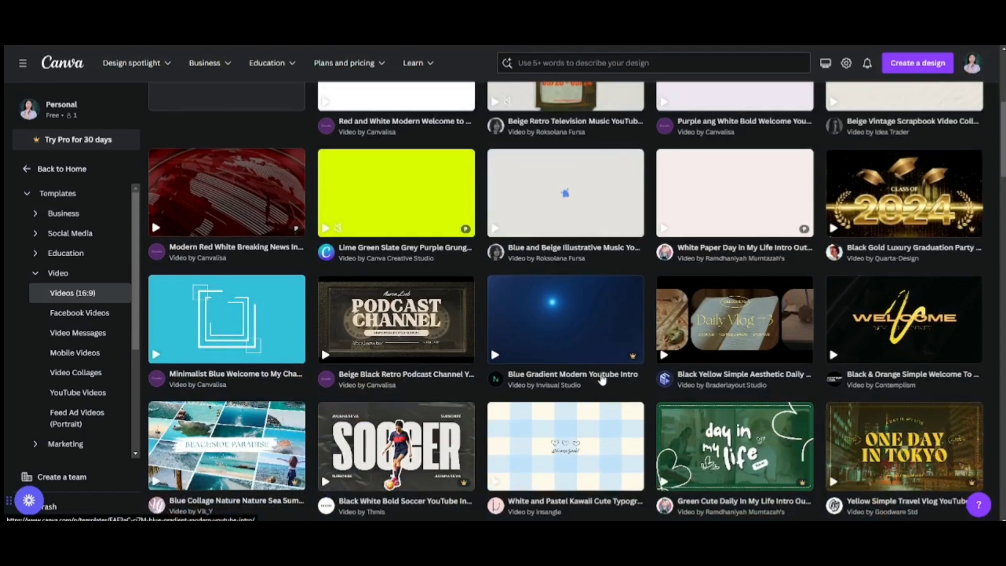
pyautogui.scroll(-3, 602, 380)
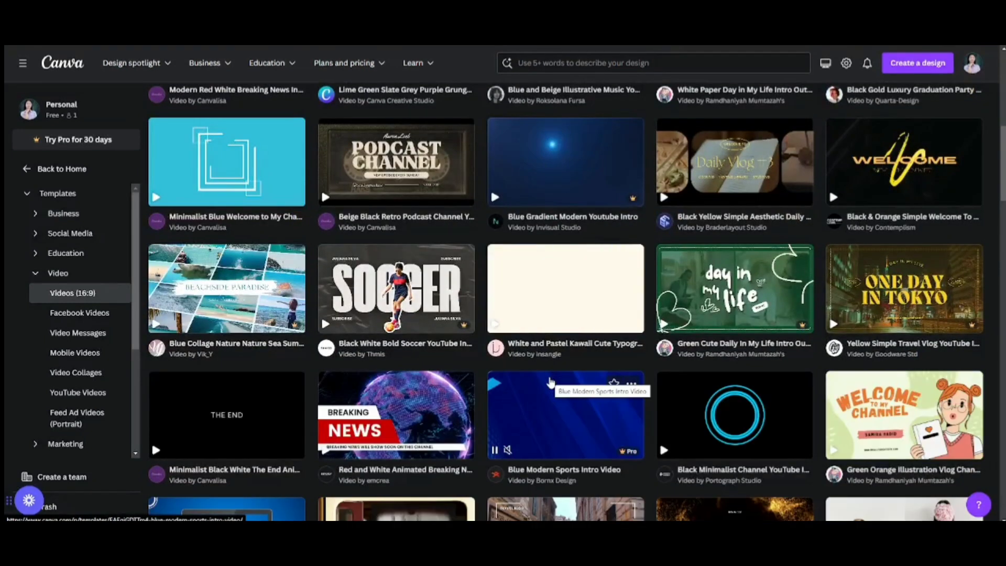
pyautogui.scroll(1, 550, 383)
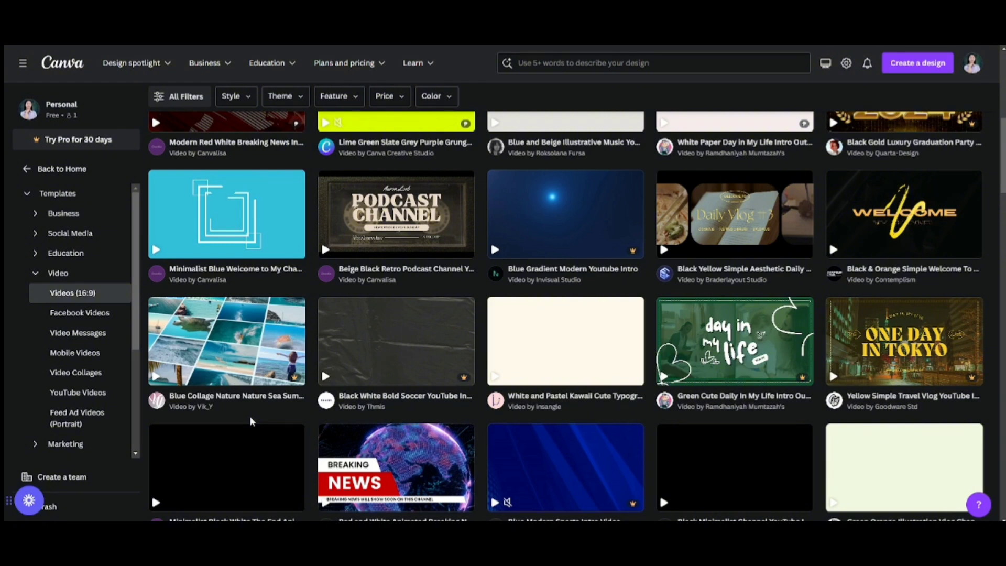
pyautogui.moveTo(255, 480)
pyautogui.scroll(-4, 249, 427)
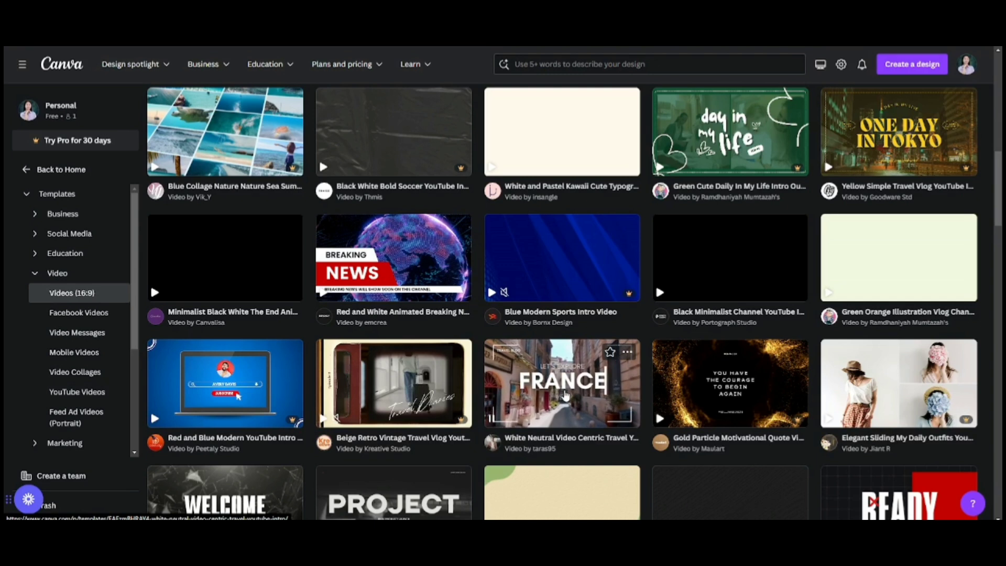
# Preview the France travel template and choose 'Customise this template'.
pyautogui.click(554, 392)
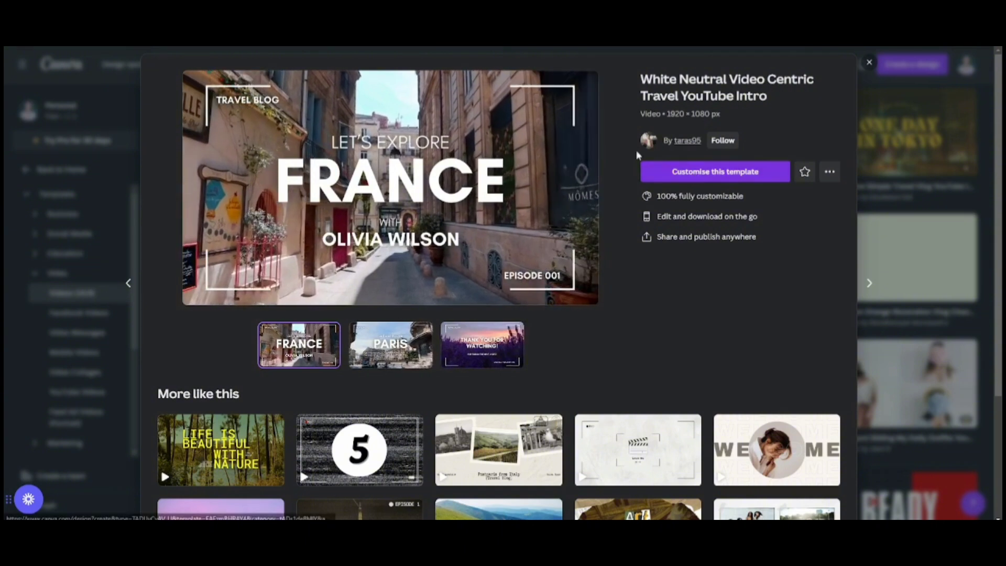
pyautogui.click(673, 177)
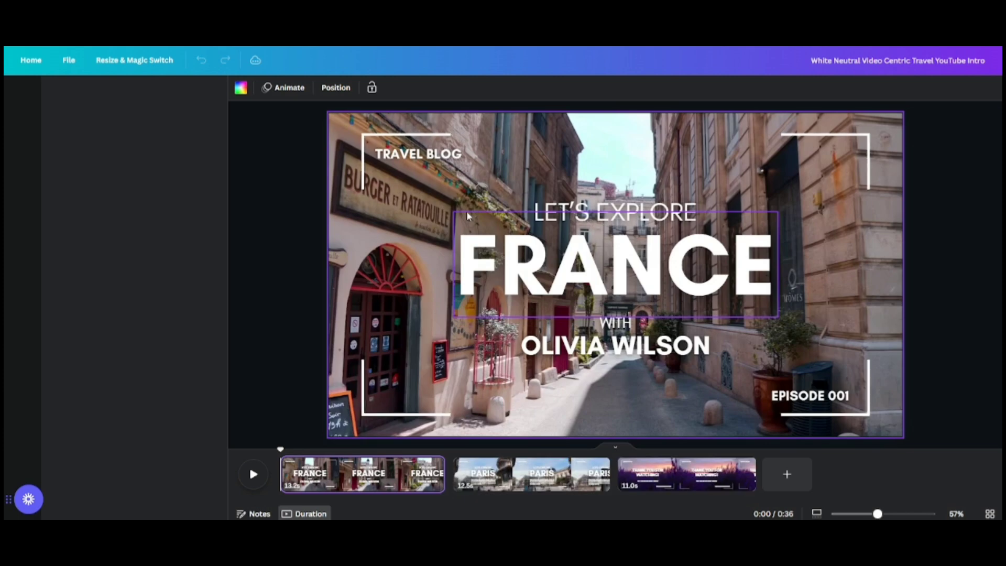
pyautogui.click(253, 475)
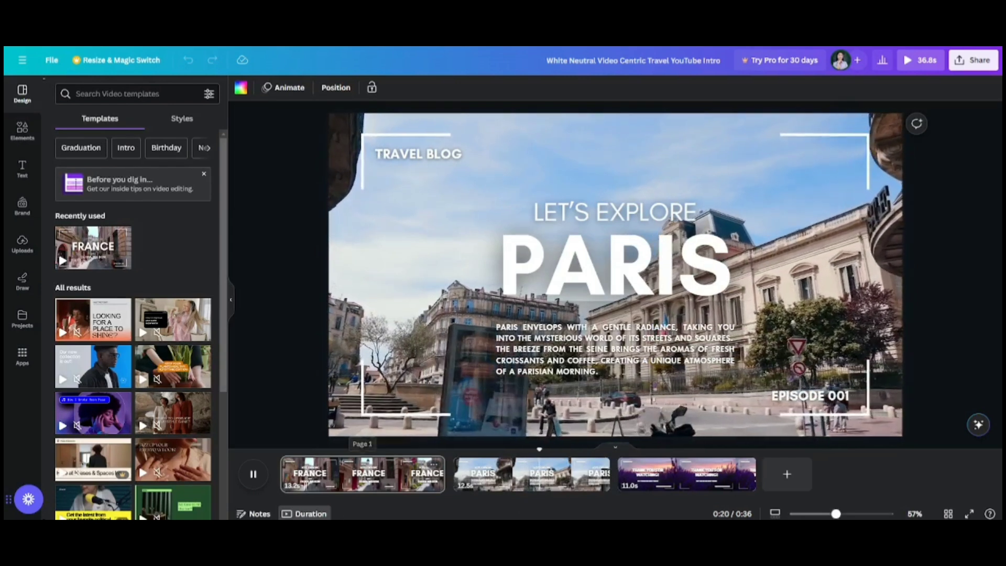
pyautogui.click(320, 484)
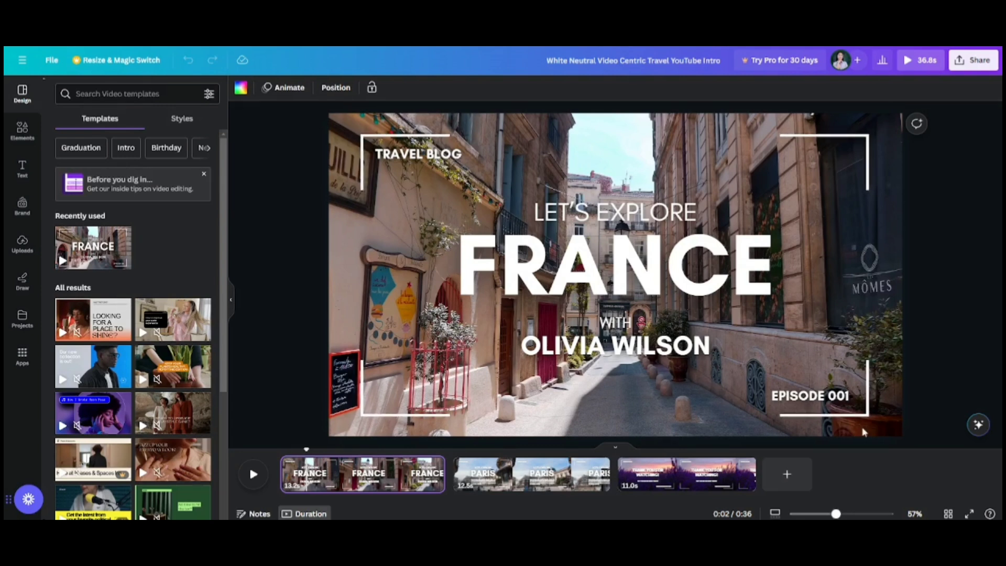
# Select the TRAVEL BLOG, EPISODE 001 and FRANCE texts, then play from the PARIS scene.
pyautogui.click(390, 159)
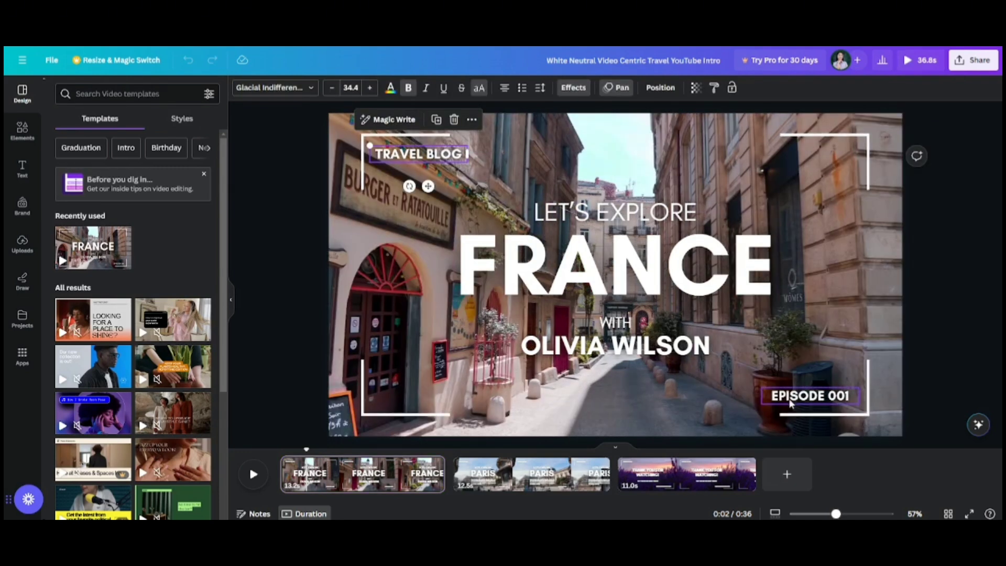
pyautogui.click(791, 402)
pyautogui.click(429, 156)
pyautogui.click(592, 218)
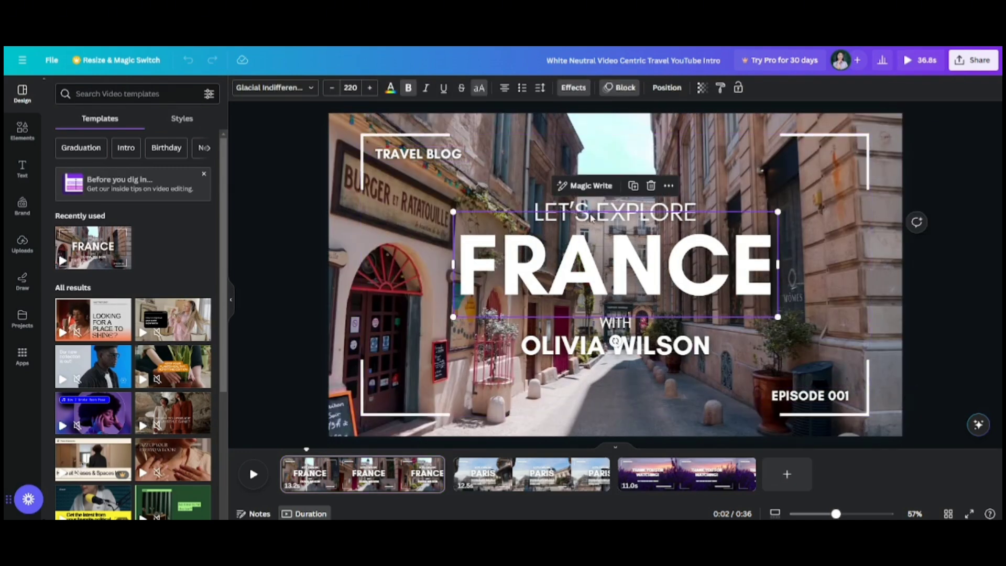
pyautogui.click(481, 487)
pyautogui.click(264, 479)
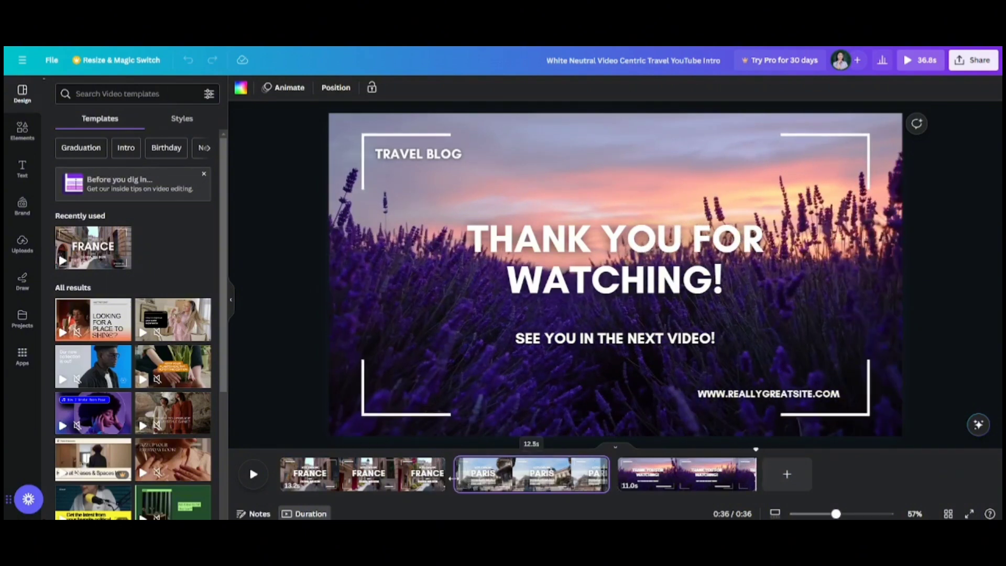
# Jump back to the first FRANCE clip in the timeline.
pyautogui.moveTo(454, 482)
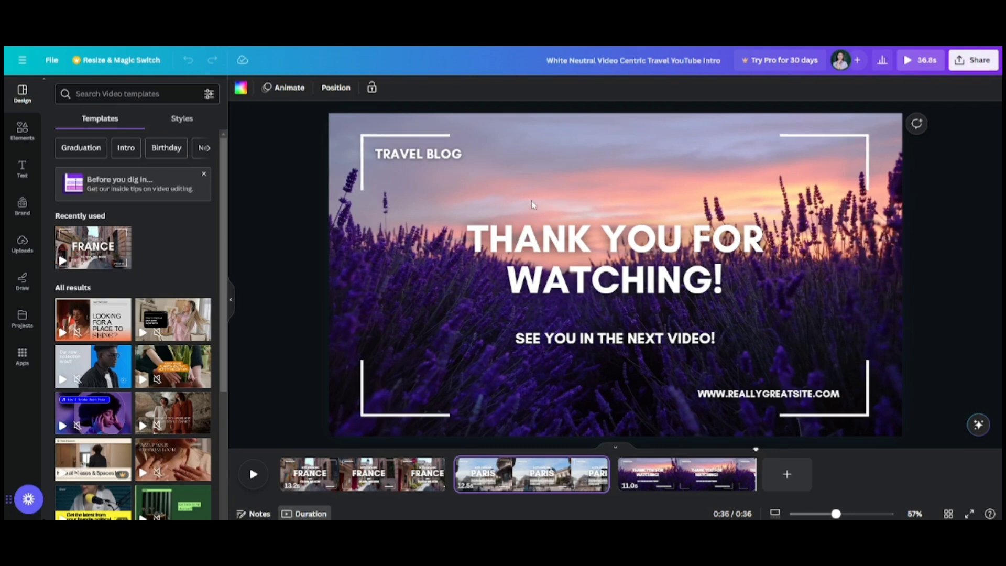
pyautogui.click(313, 487)
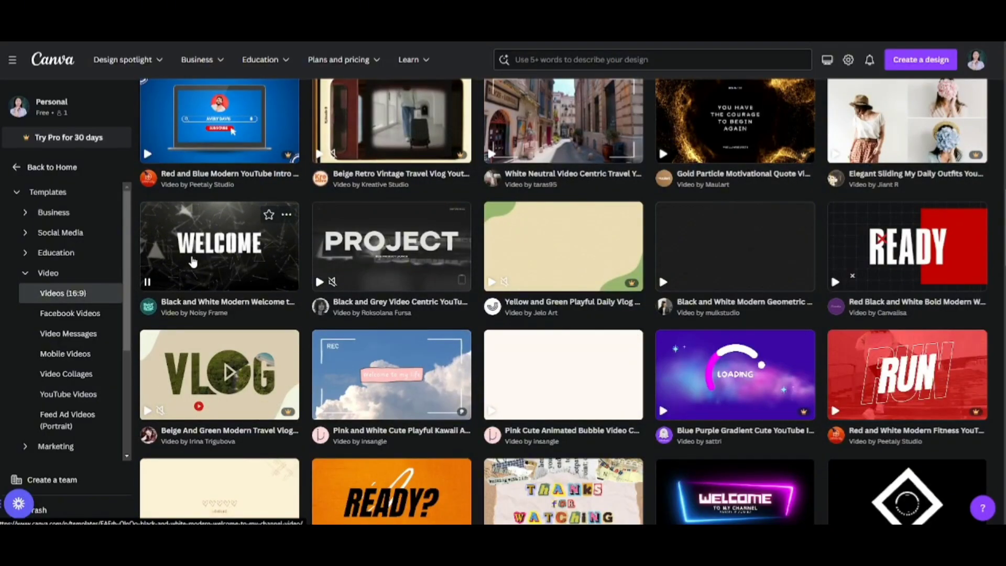
# Customise the Black and White Modern Welcome template and play its 6.6-second preview.
pyautogui.click(192, 261)
pyautogui.click(700, 173)
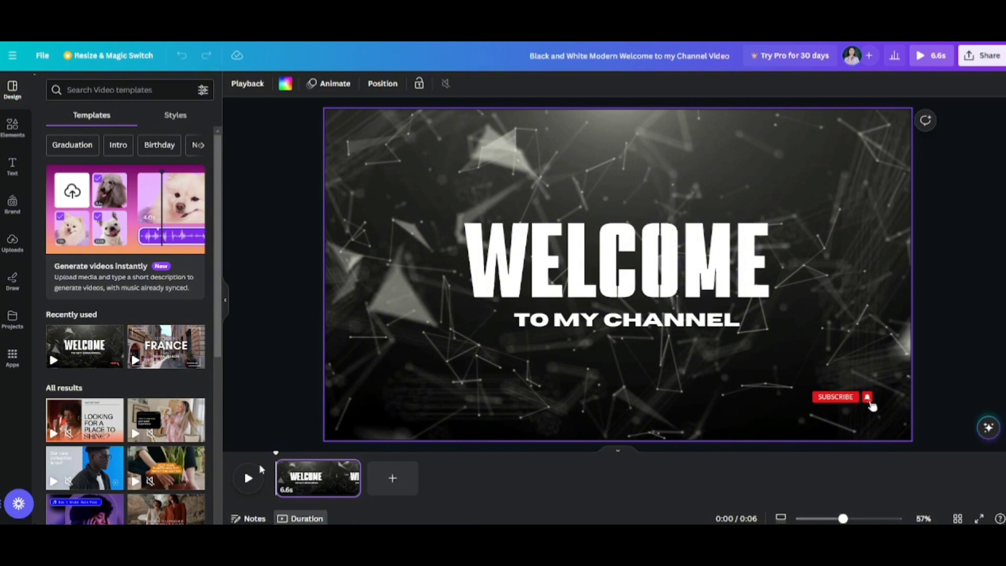
pyautogui.click(250, 483)
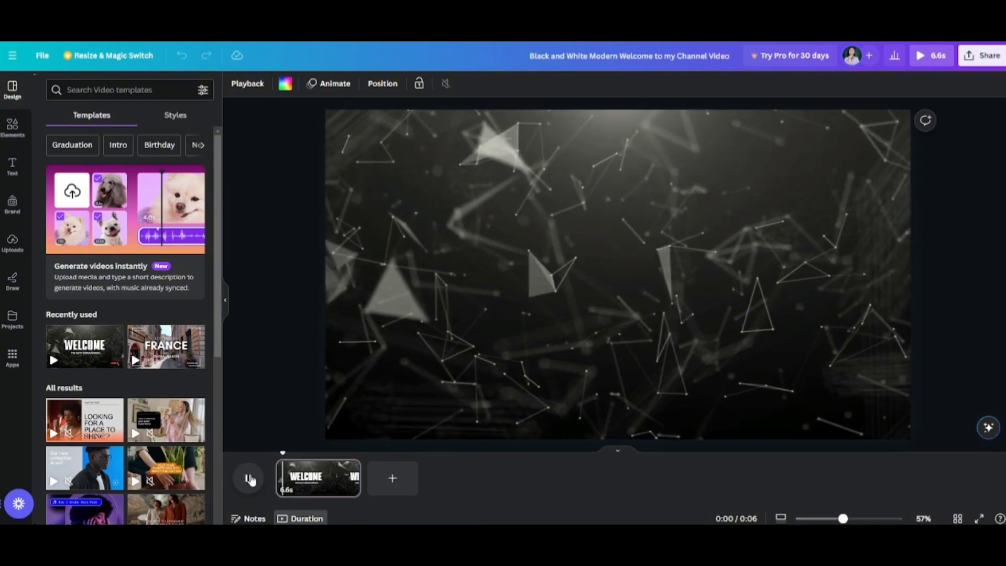
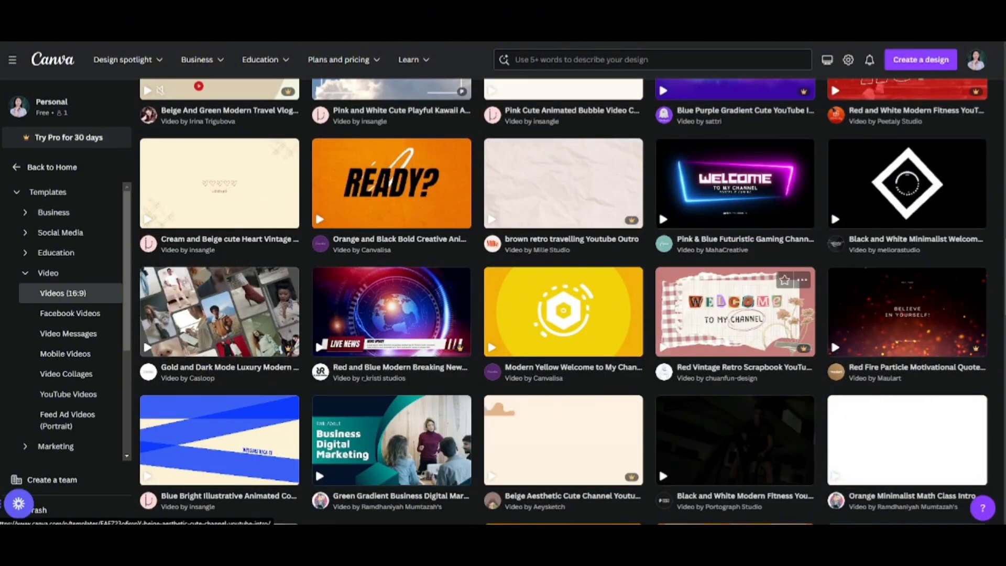
# Scroll down the 16:9 video templates to reach the Beige and Brown Neutral Elegant Welcome intro.
pyautogui.scroll(-3, 517, 403)
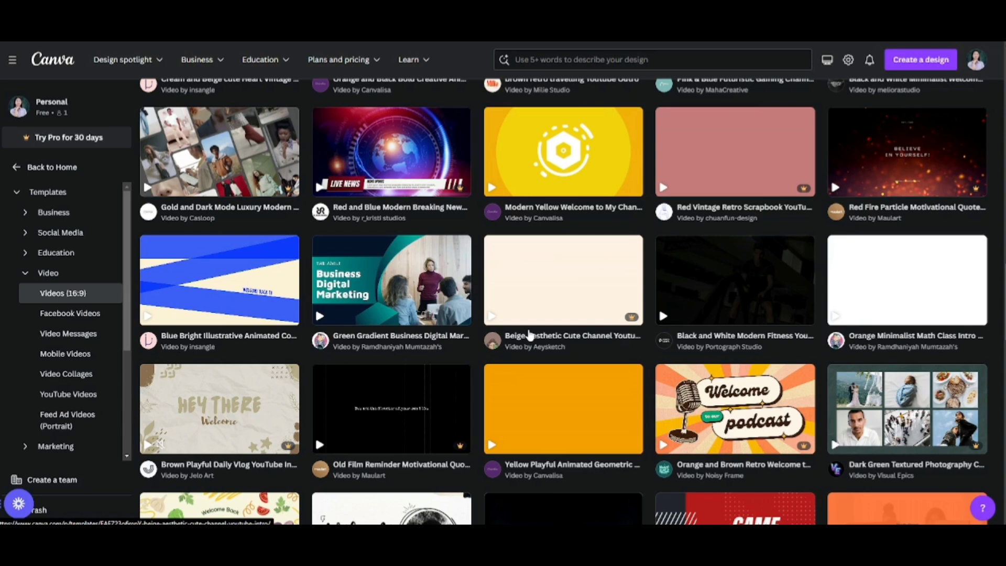
pyautogui.scroll(-4, 531, 334)
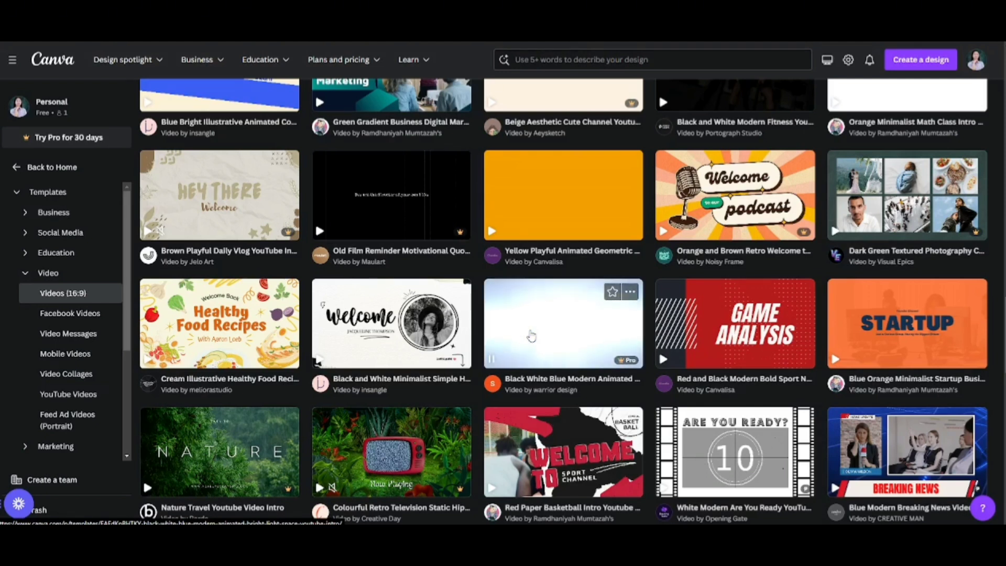
pyautogui.scroll(-4, 531, 336)
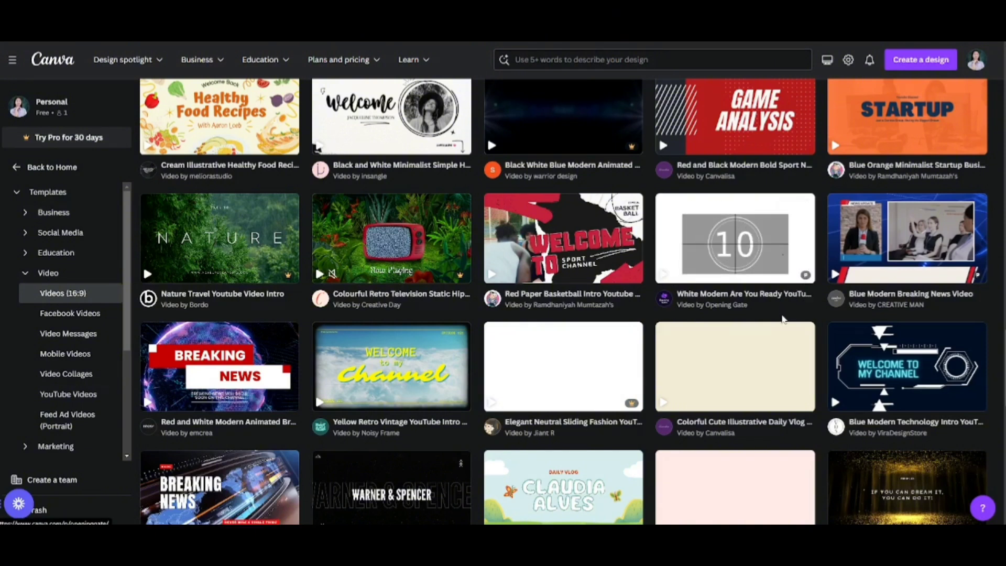
pyautogui.scroll(-1, 440, 377)
pyautogui.scroll(-5, 440, 377)
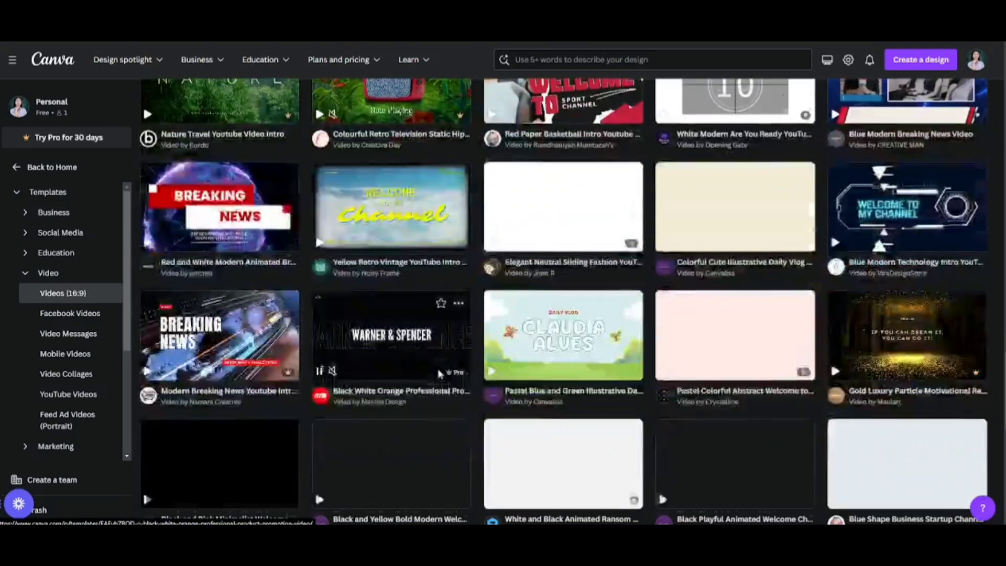
pyautogui.moveTo(576, 253)
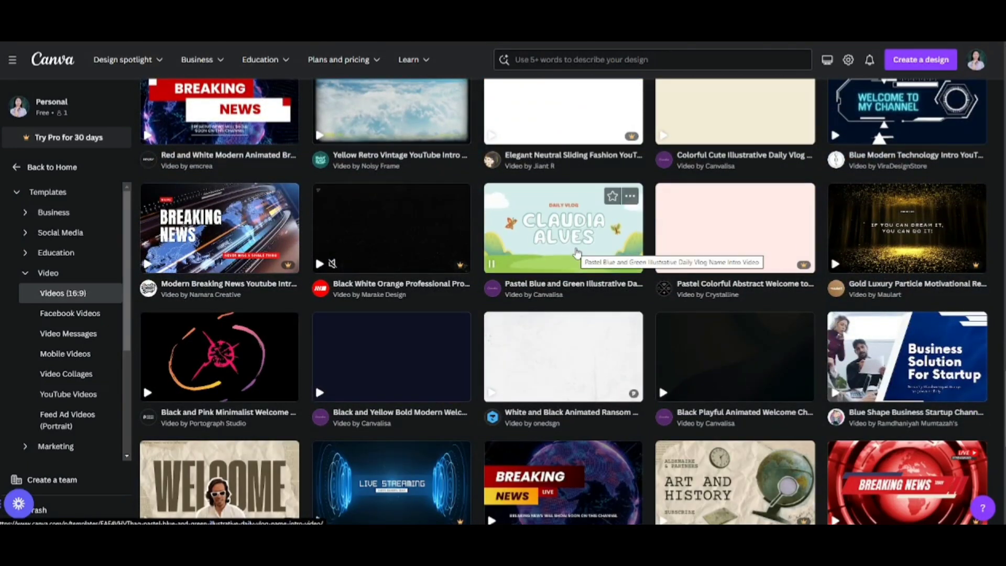
pyautogui.scroll(-1, 535, 449)
pyautogui.moveTo(534, 450)
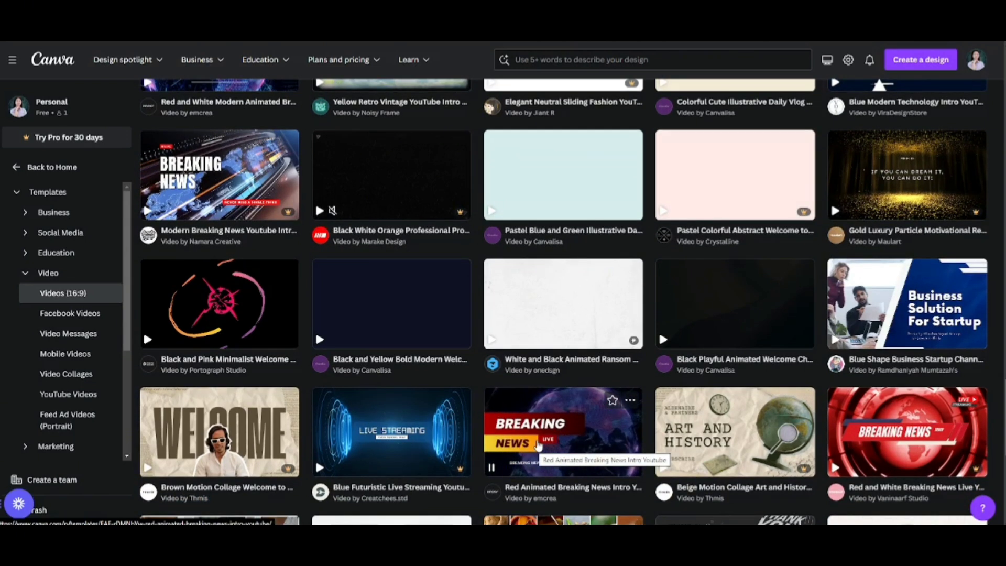
pyautogui.scroll(-6, 537, 445)
# Start a copy of the beige-and-brown welcome template and check the cropping of its circular portrait.
pyautogui.click(833, 238)
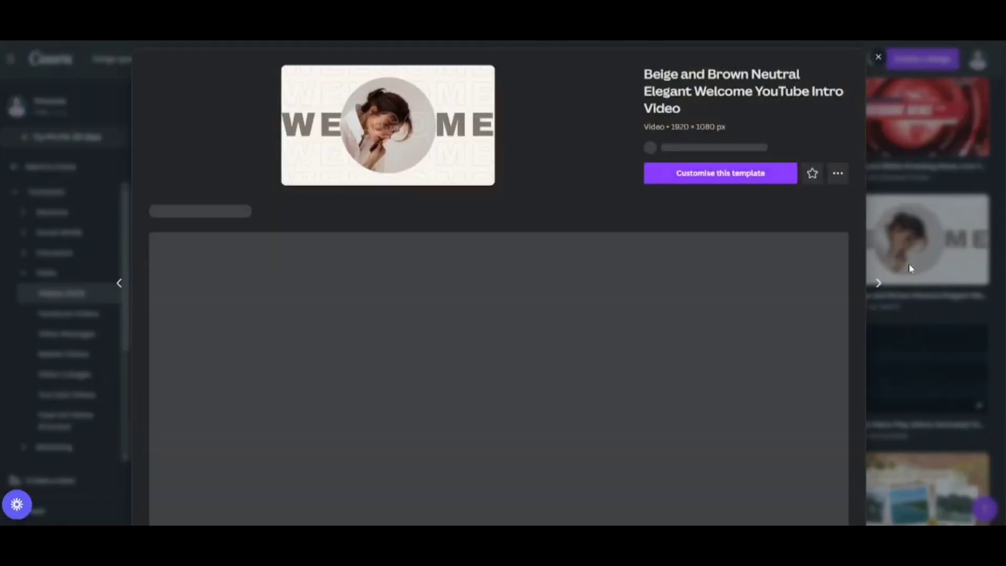
pyautogui.click(739, 190)
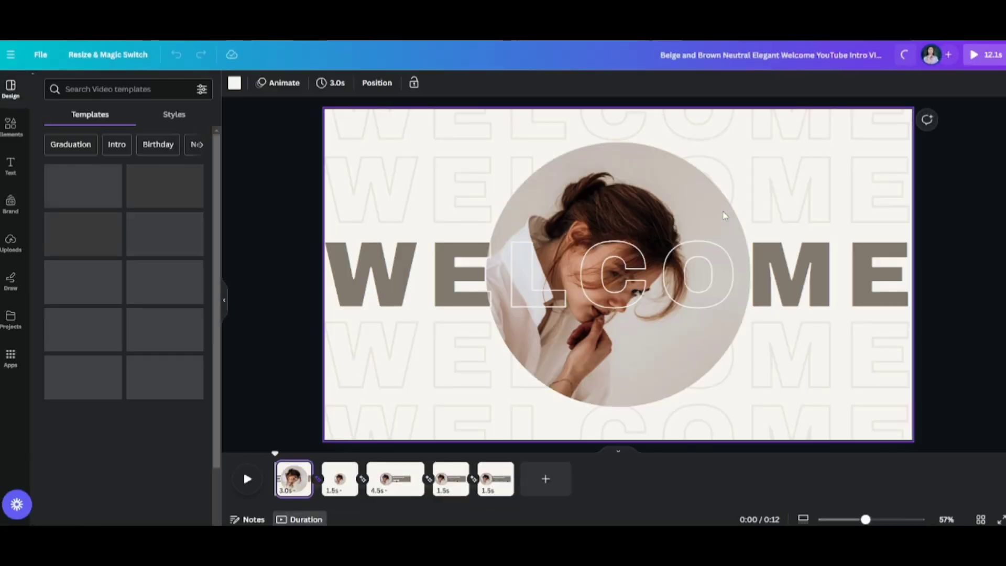
pyautogui.click(616, 197)
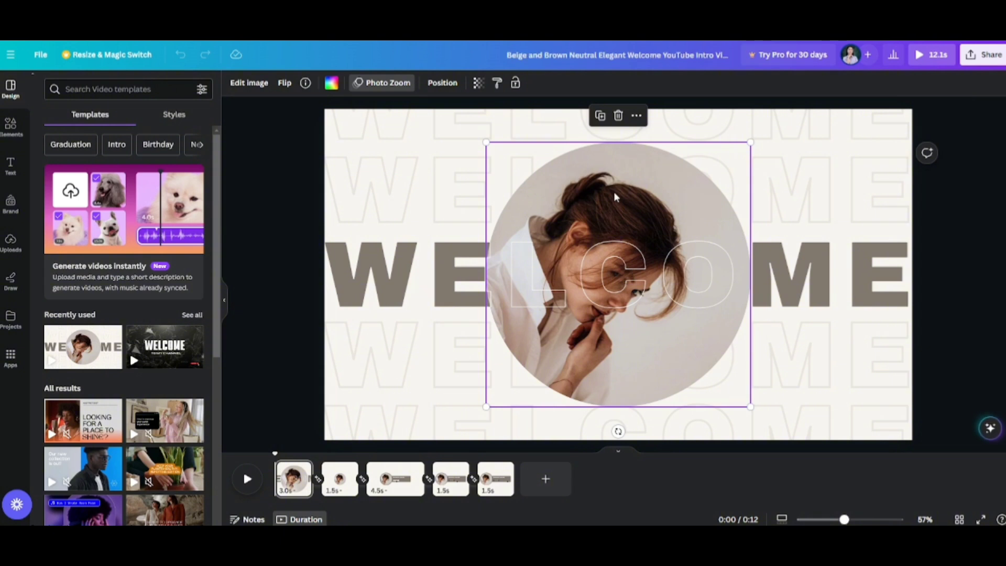
pyautogui.doubleClick(647, 175)
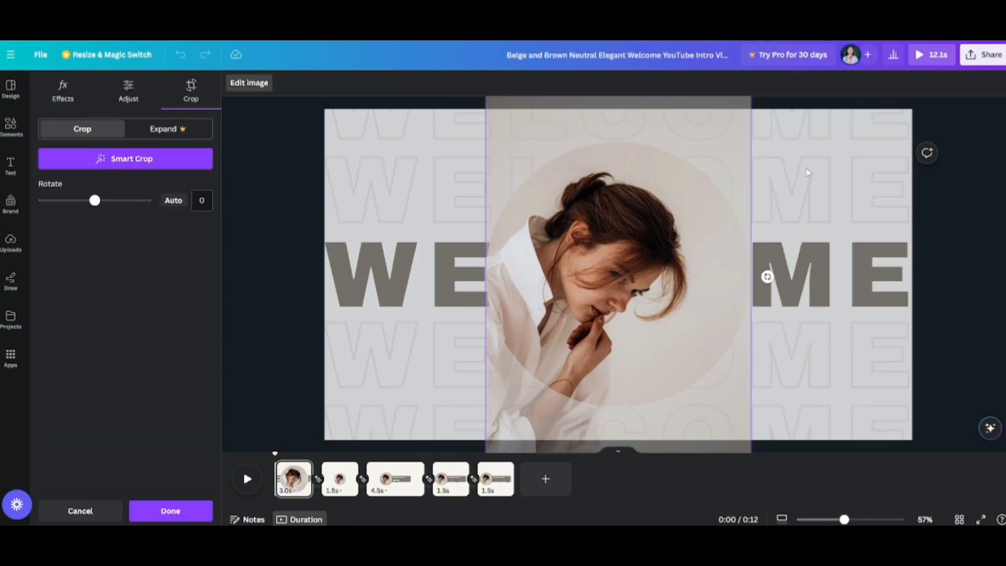
pyautogui.click(807, 170)
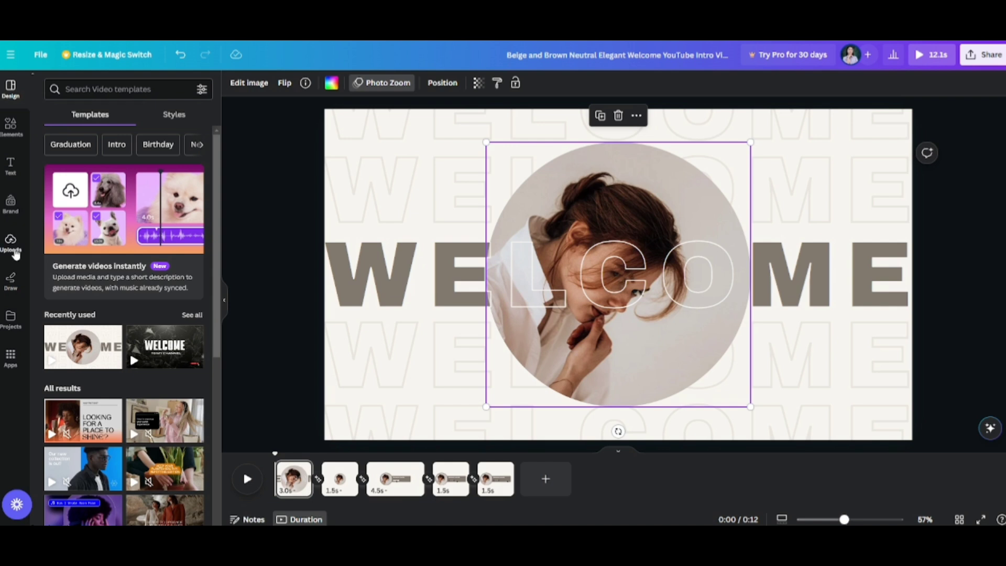
pyautogui.click(14, 251)
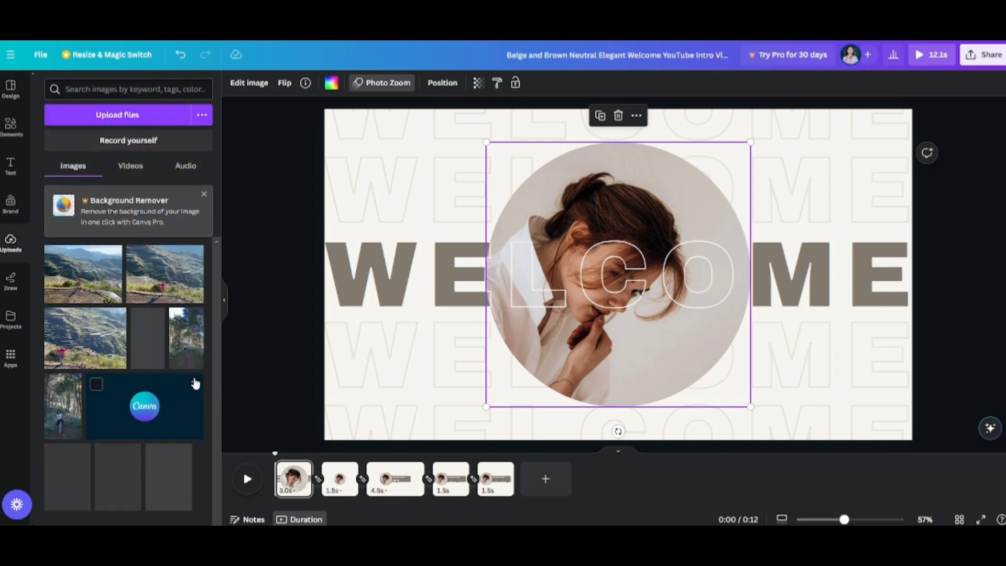
# Drop the uploaded forest-trail photo into the WELCOME page's circle and reposition it inside the frame.
pyautogui.click(61, 424)
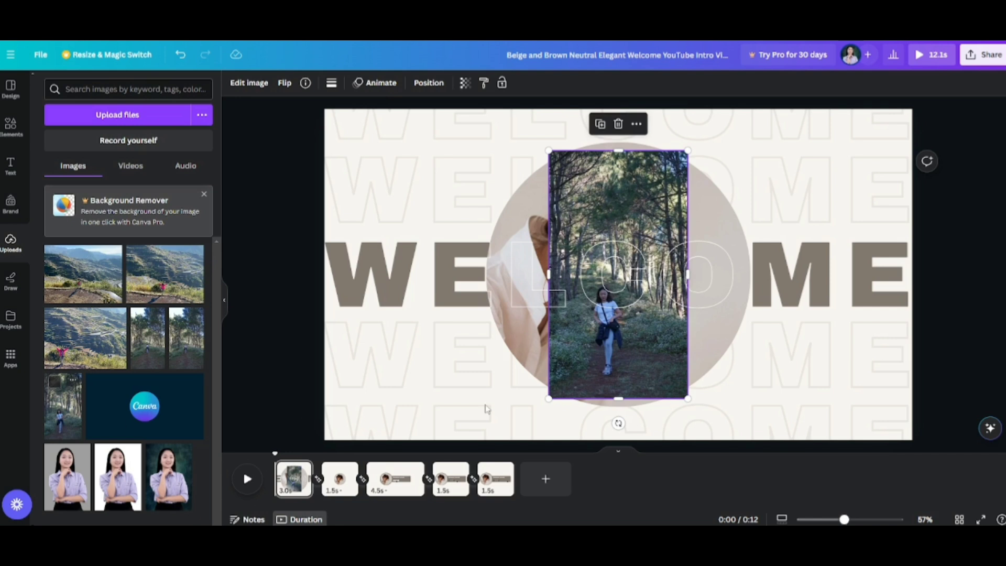
pyautogui.moveTo(605, 371); pyautogui.dragTo(440, 371)
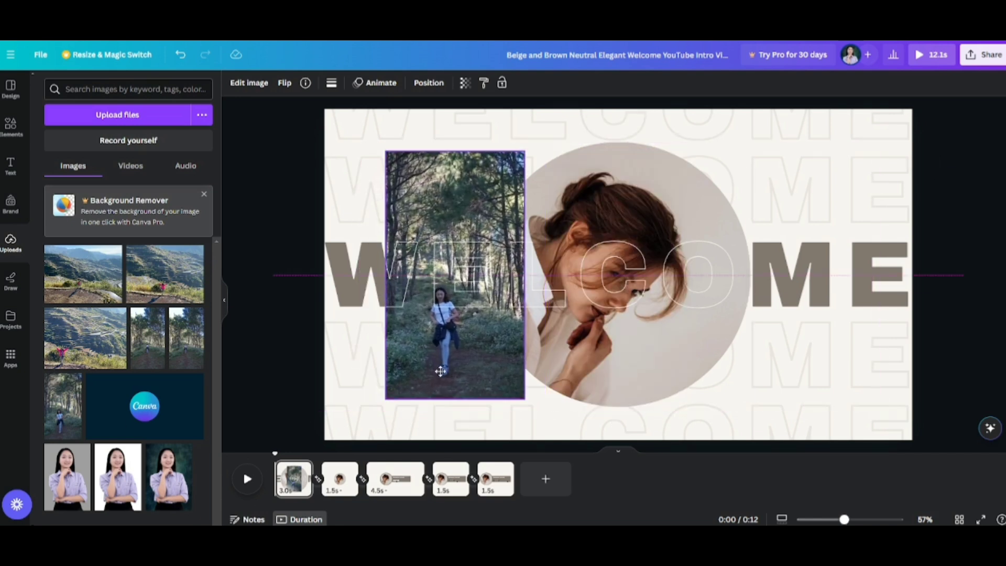
pyautogui.click(455, 125)
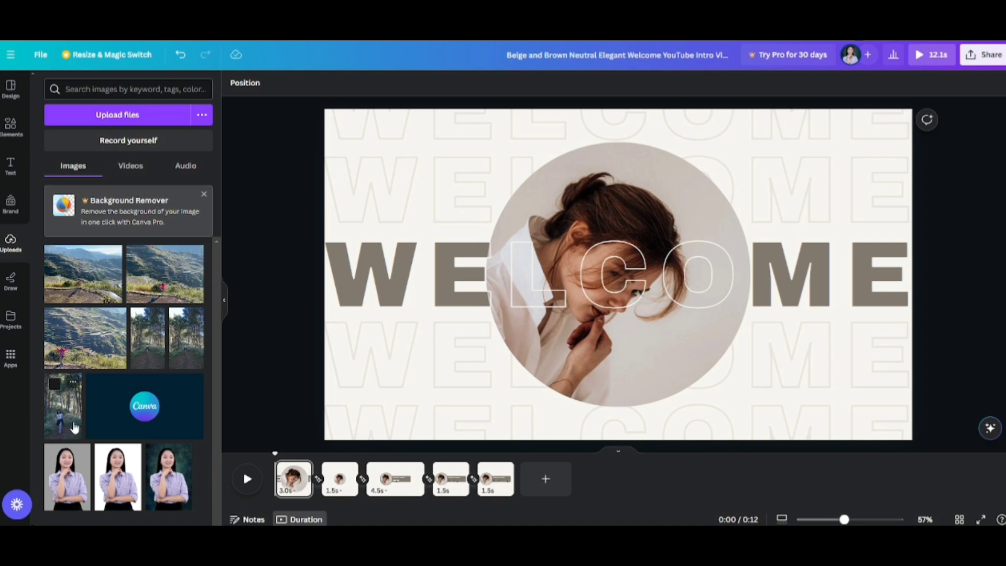
pyautogui.moveTo(63, 404); pyautogui.dragTo(634, 267)
pyautogui.doubleClick(588, 321)
pyautogui.doubleClick(596, 366)
pyautogui.click(817, 373)
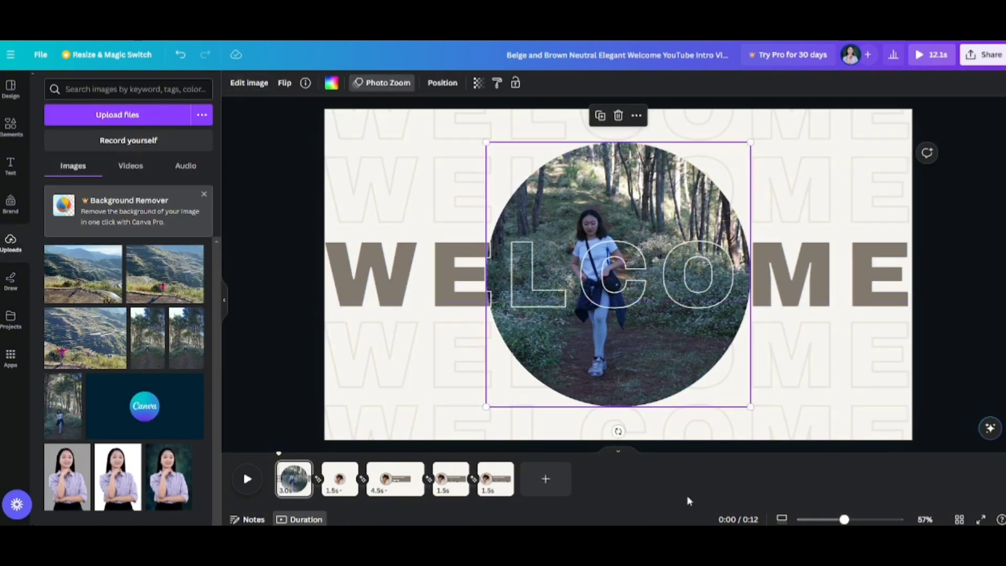
pyautogui.click(983, 379)
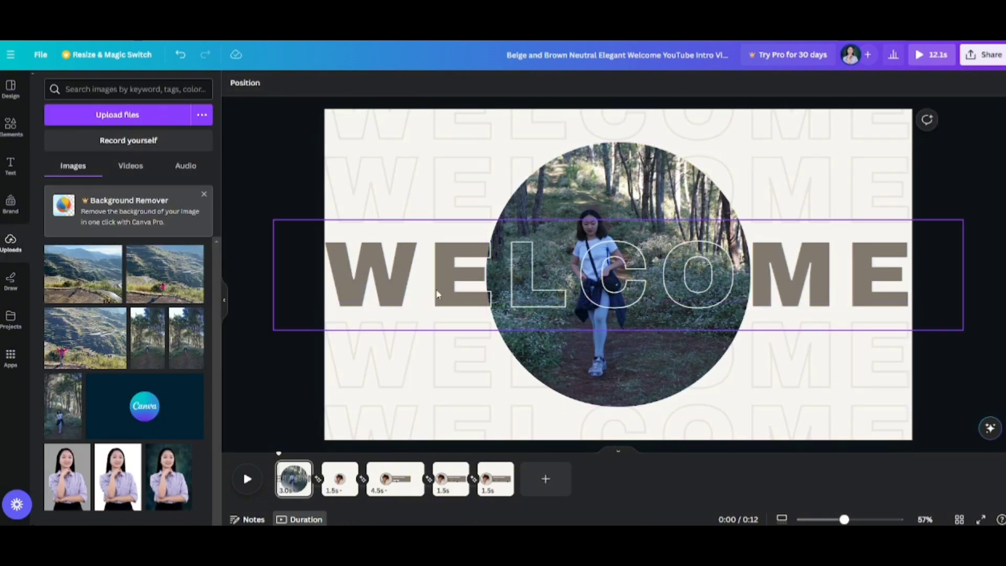
# Look at pages 2 and 3, then play the whole 12-second intro from the start.
pyautogui.click(343, 490)
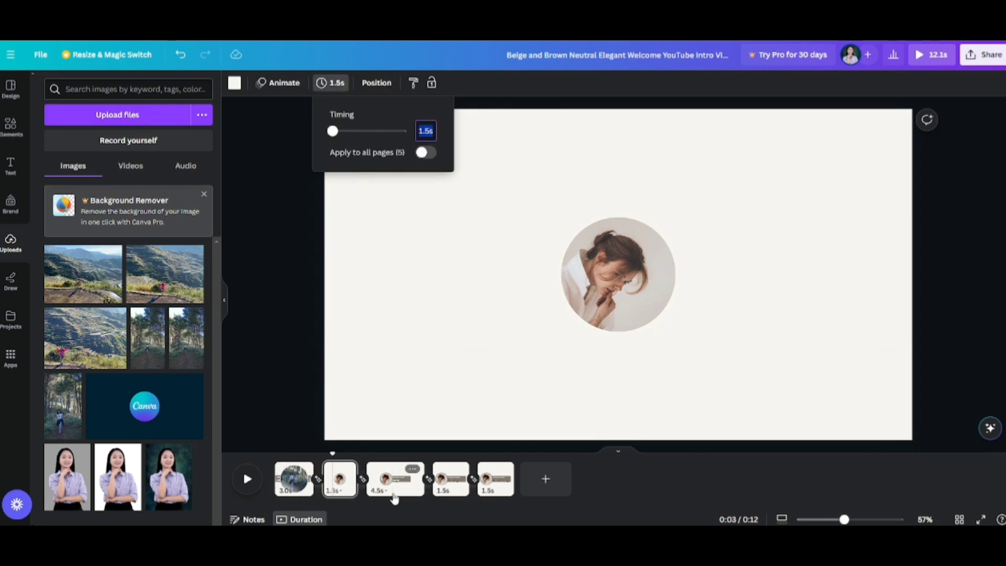
pyautogui.click(399, 493)
pyautogui.click(247, 479)
pyautogui.moveTo(421, 455); pyautogui.dragTo(252, 469)
pyautogui.click(246, 482)
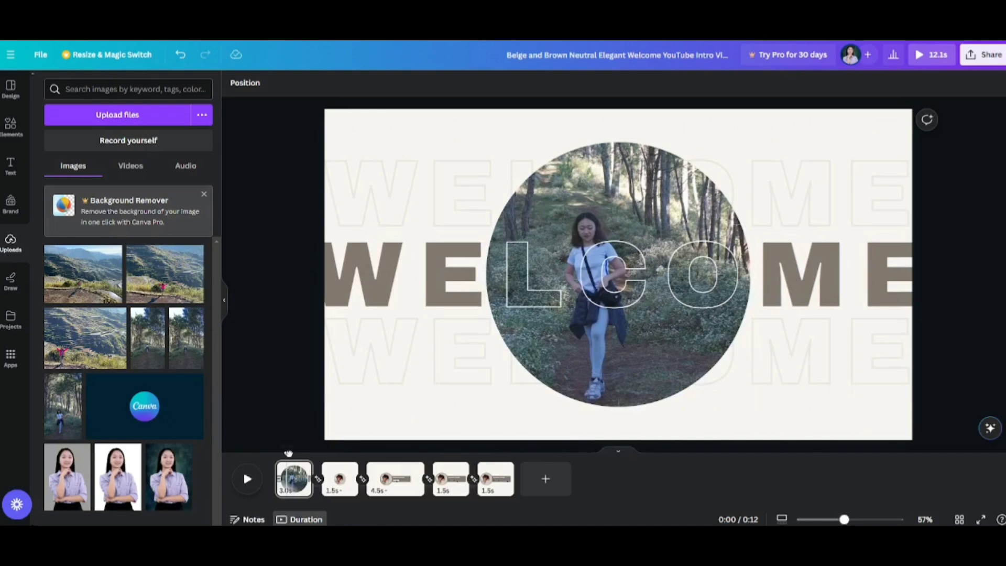
pyautogui.click(247, 479)
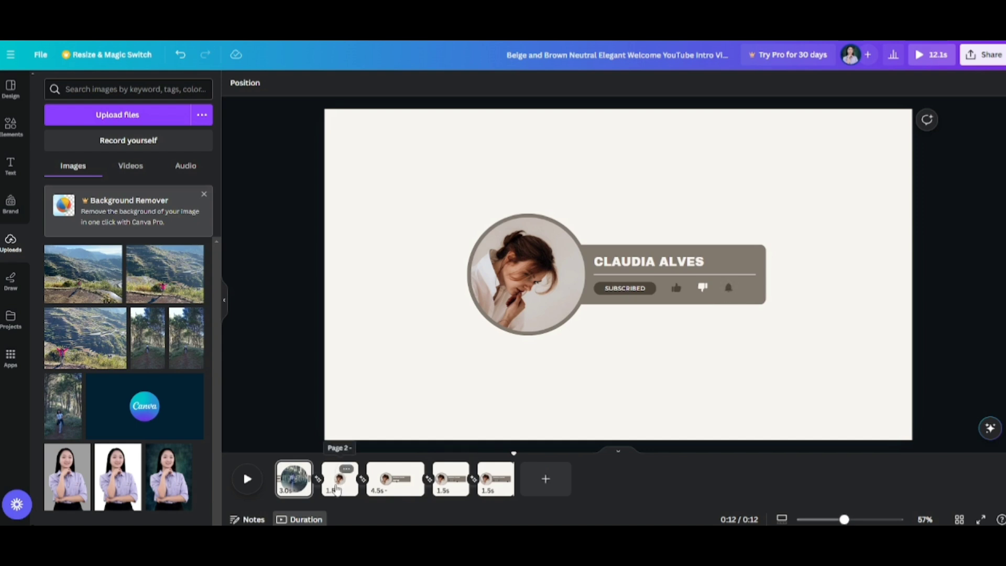
pyautogui.click(336, 487)
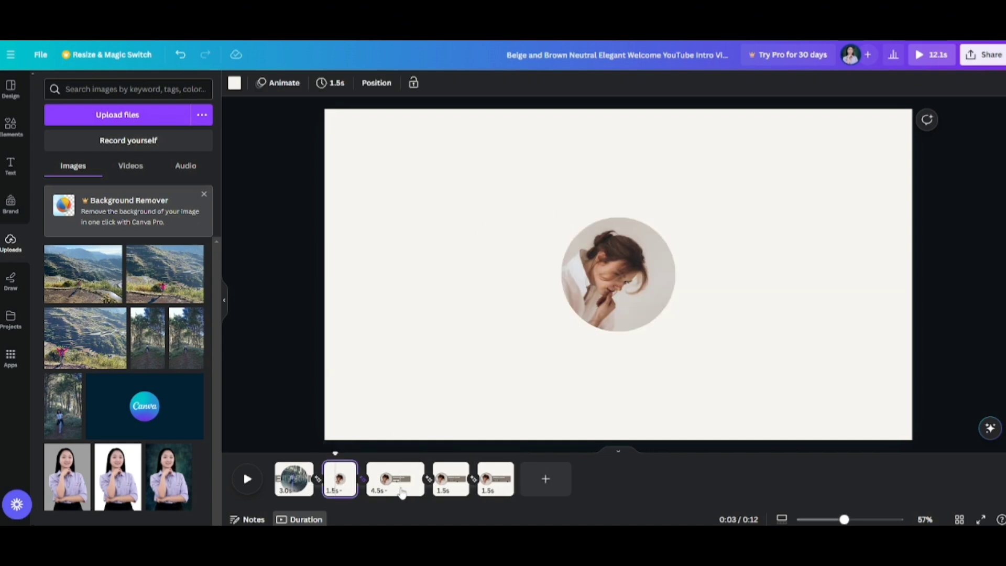
# Inspect page 3's circular photo and brown channel-name card without changes, then return to page 1.
pyautogui.click(399, 487)
pyautogui.click(551, 296)
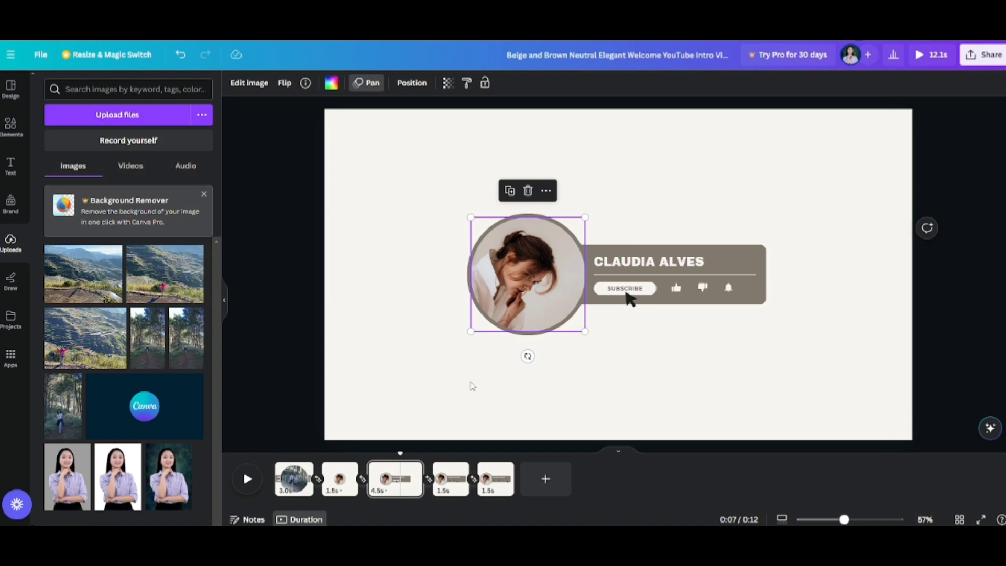
pyautogui.click(470, 385)
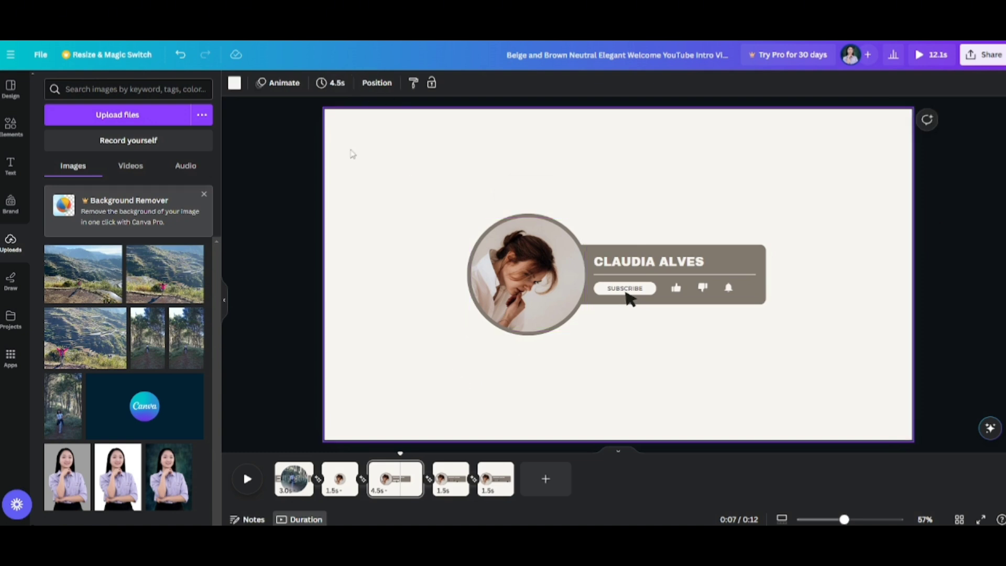
pyautogui.click(628, 294)
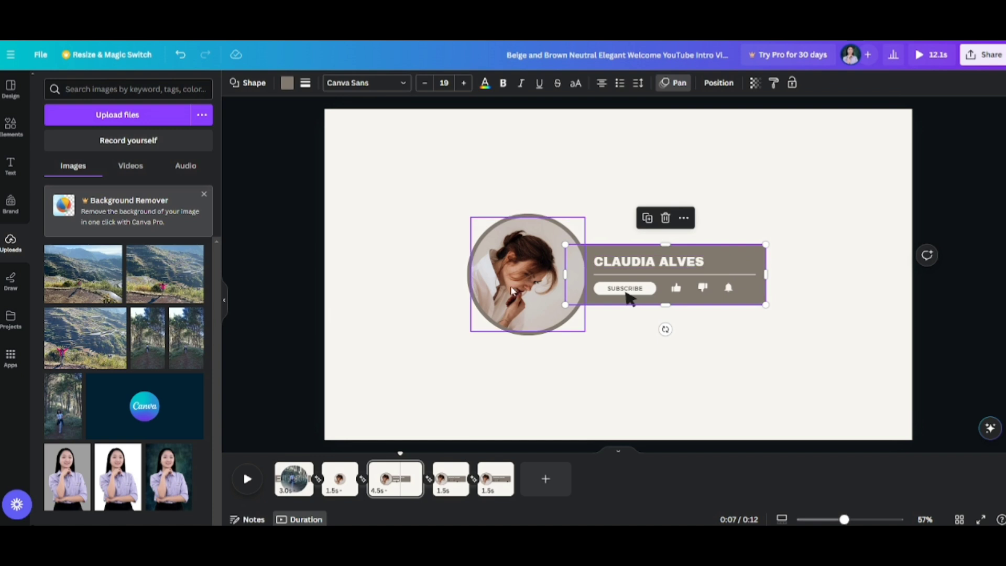
pyautogui.doubleClick(539, 295)
pyautogui.click(629, 347)
pyautogui.doubleClick(627, 259)
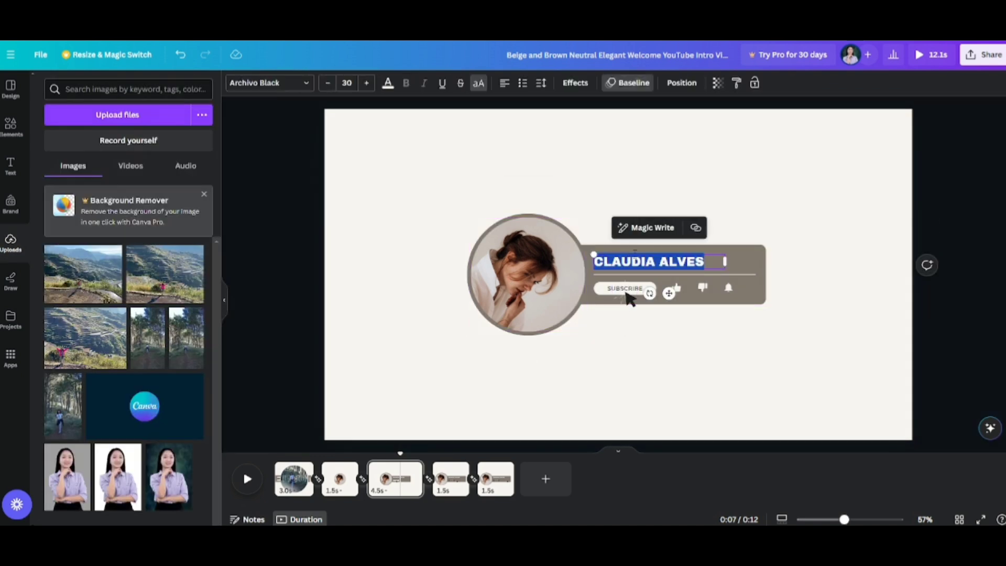
pyautogui.click(649, 264)
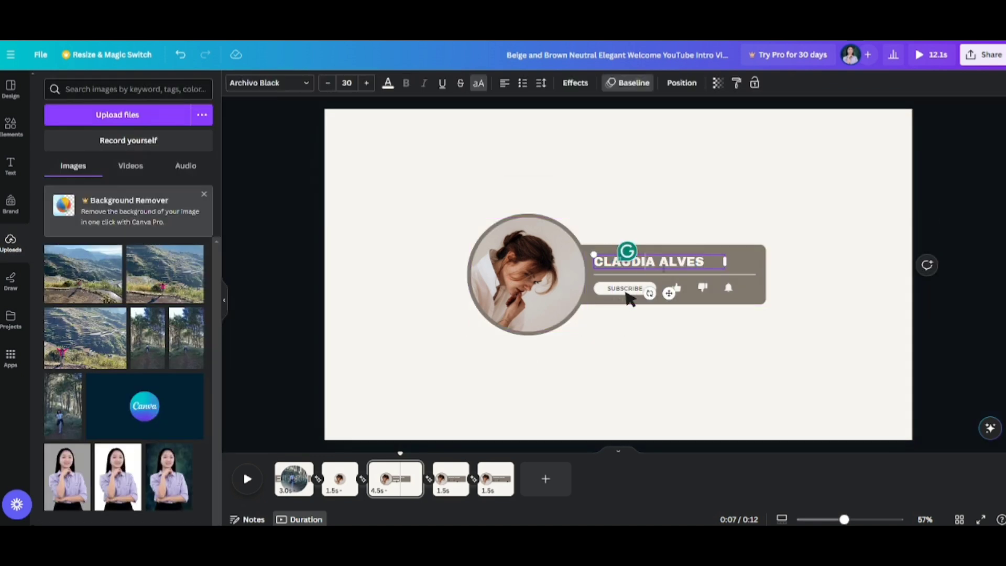
pyautogui.click(288, 490)
# Place the forest photo into the circular frames on pages 2 and 3, reframing each.
pyautogui.click(309, 183)
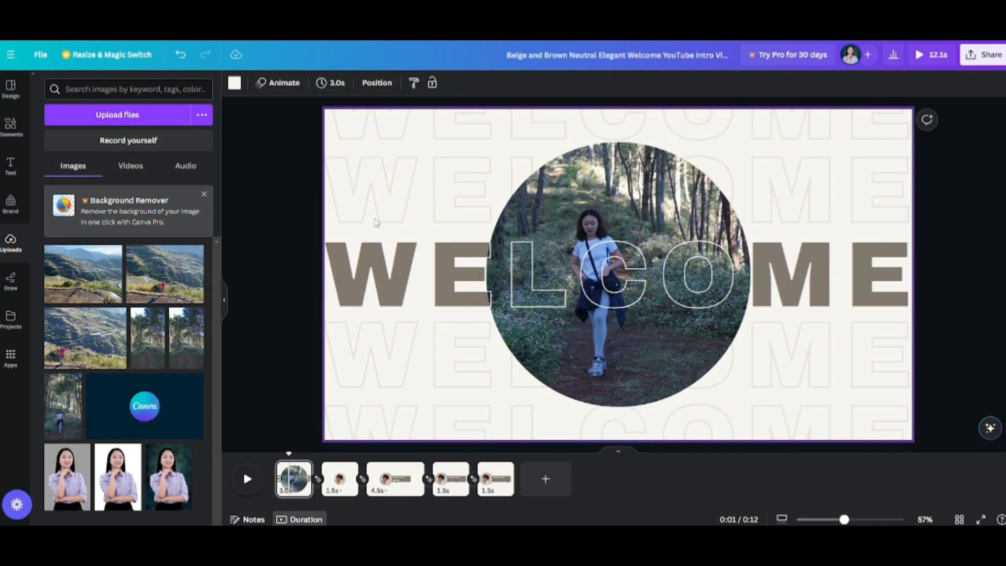
pyautogui.click(334, 481)
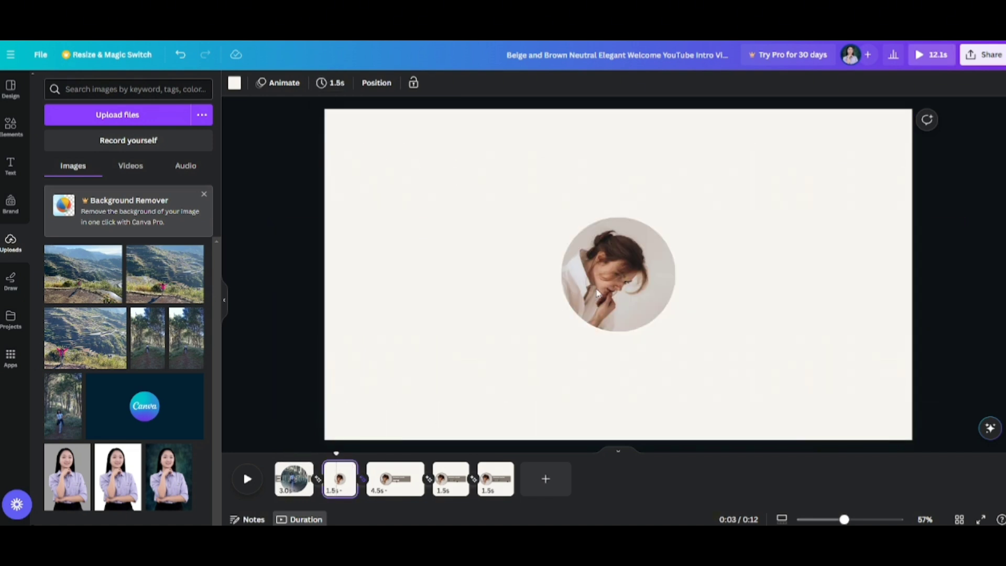
pyautogui.click(592, 294)
pyautogui.moveTo(68, 428); pyautogui.dragTo(612, 258)
pyautogui.doubleClick(606, 296)
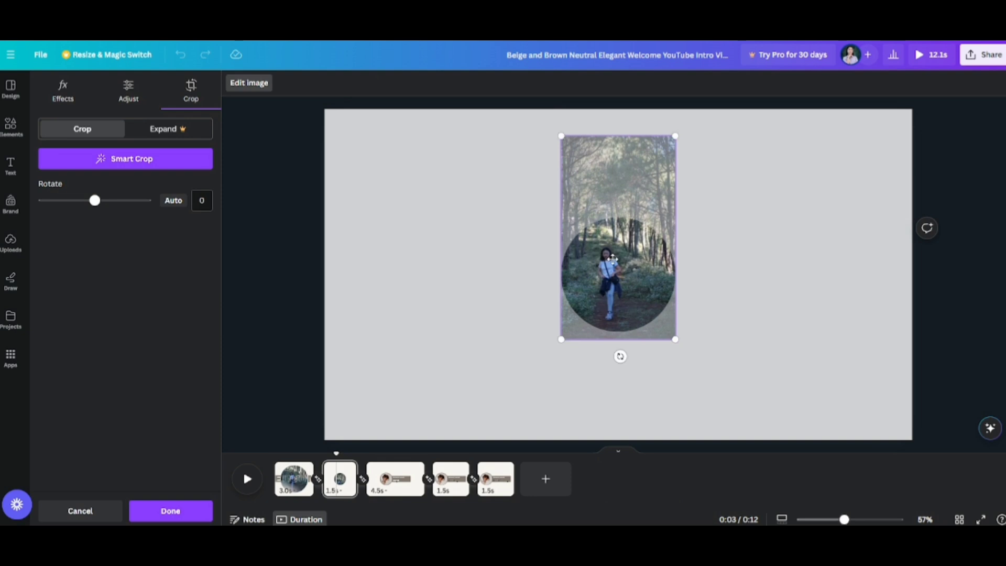
pyautogui.click(431, 323)
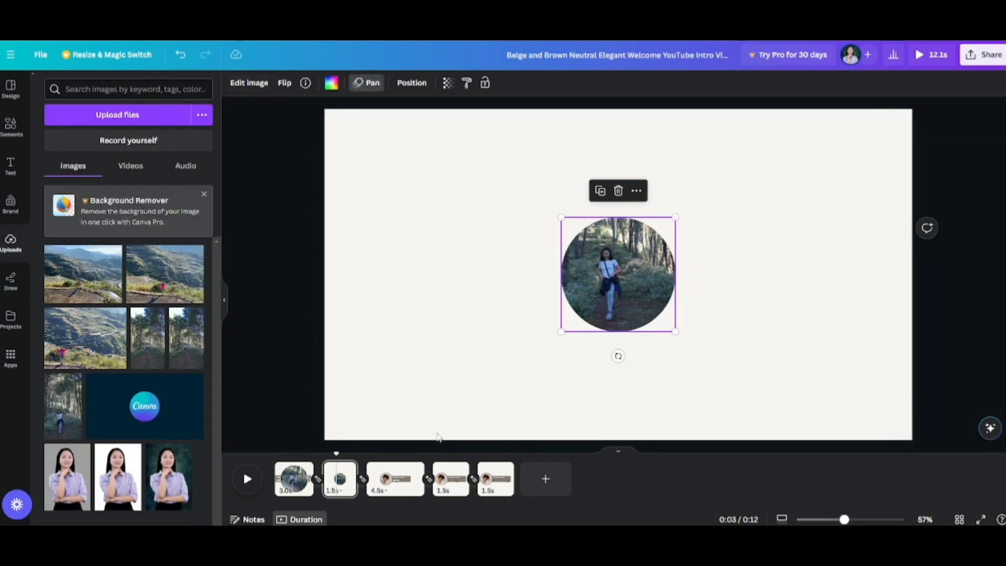
pyautogui.click(396, 481)
pyautogui.moveTo(62, 382); pyautogui.dragTo(511, 302)
pyautogui.doubleClick(511, 302)
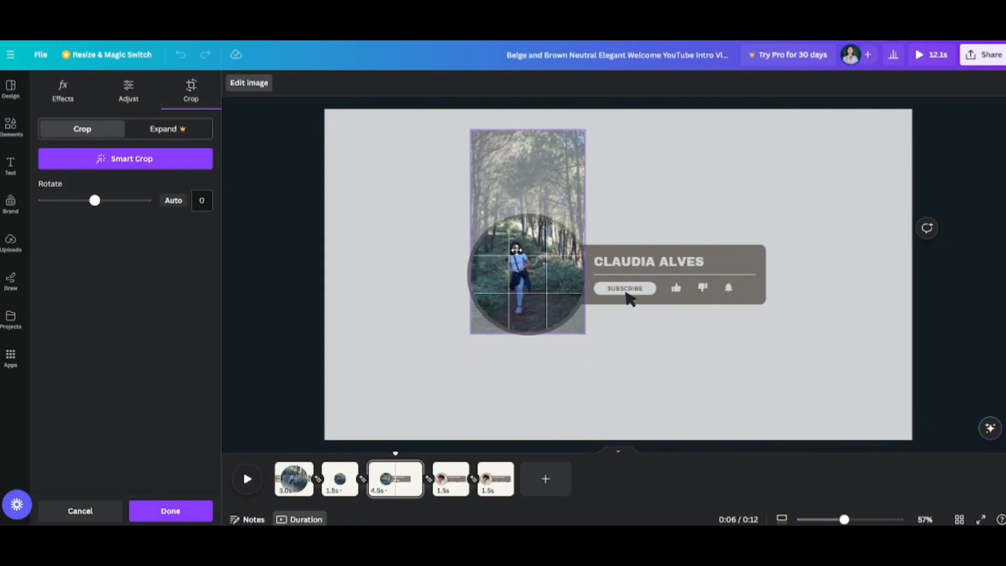
pyautogui.click(457, 369)
# Place the forest photo into the circles on pages 4 and 5, shifting it up to fit.
pyautogui.click(450, 478)
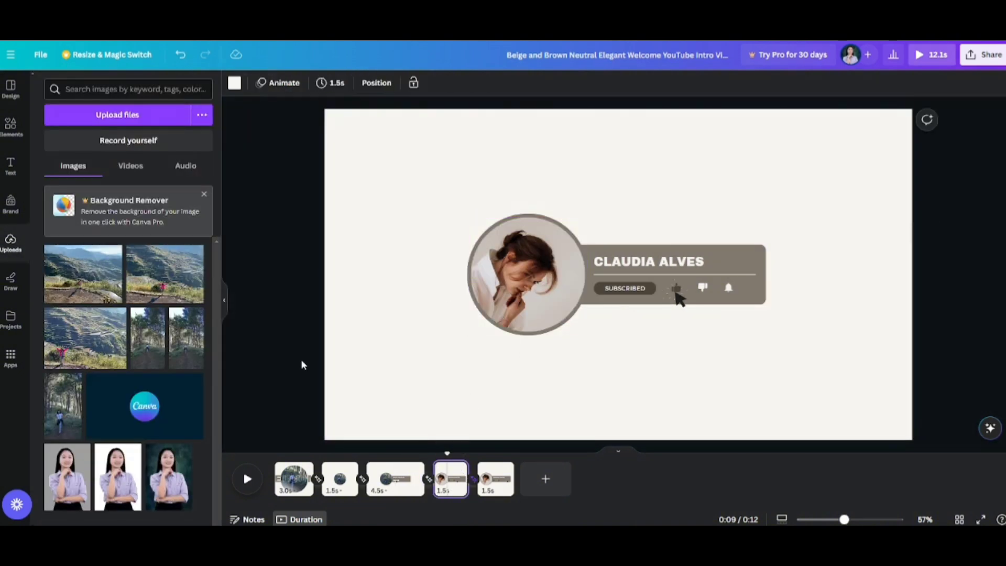
pyautogui.moveTo(63, 406); pyautogui.dragTo(522, 245)
pyautogui.doubleClick(522, 245)
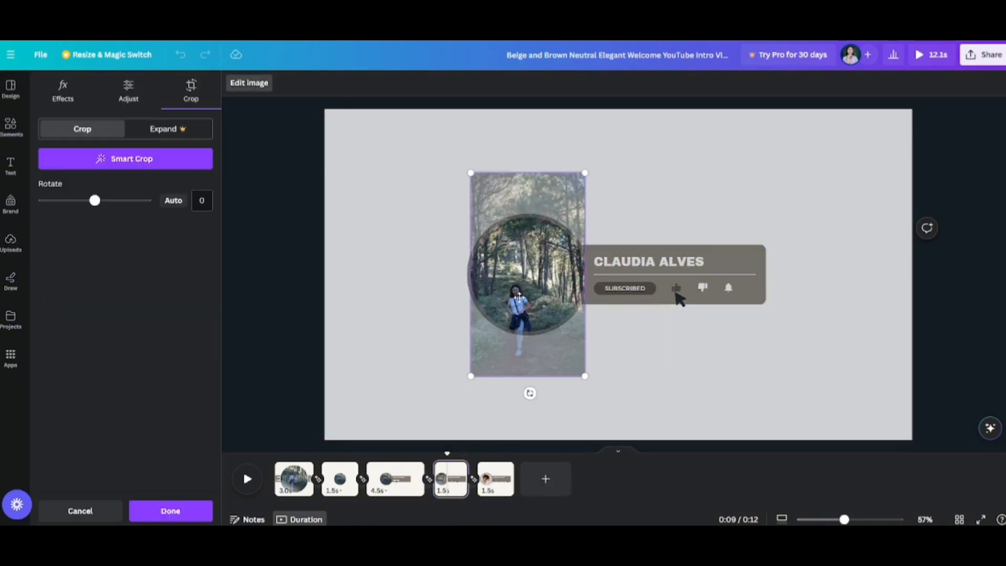
pyautogui.click(678, 295)
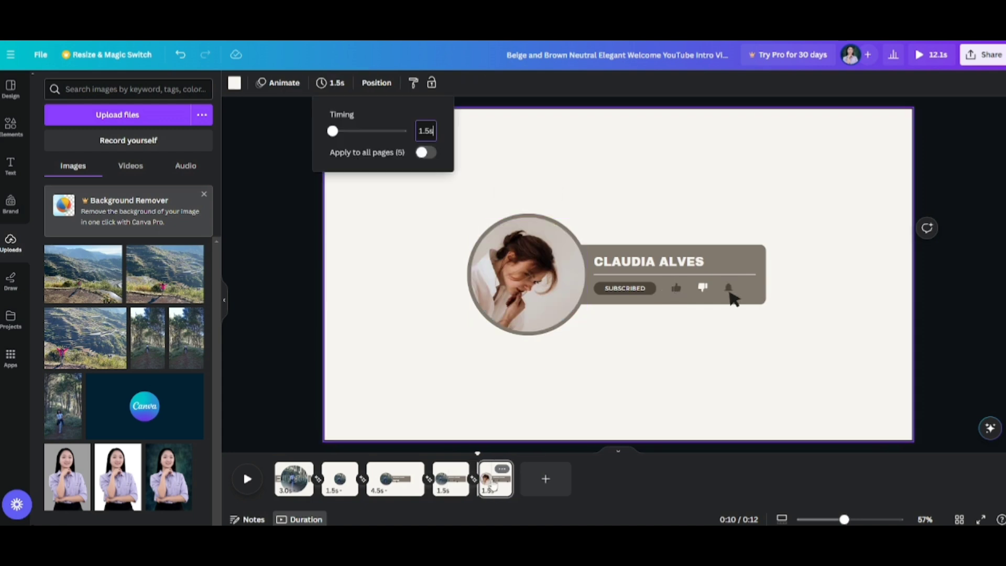
pyautogui.moveTo(57, 385); pyautogui.dragTo(516, 256)
pyautogui.doubleClick(516, 294)
pyautogui.click(456, 348)
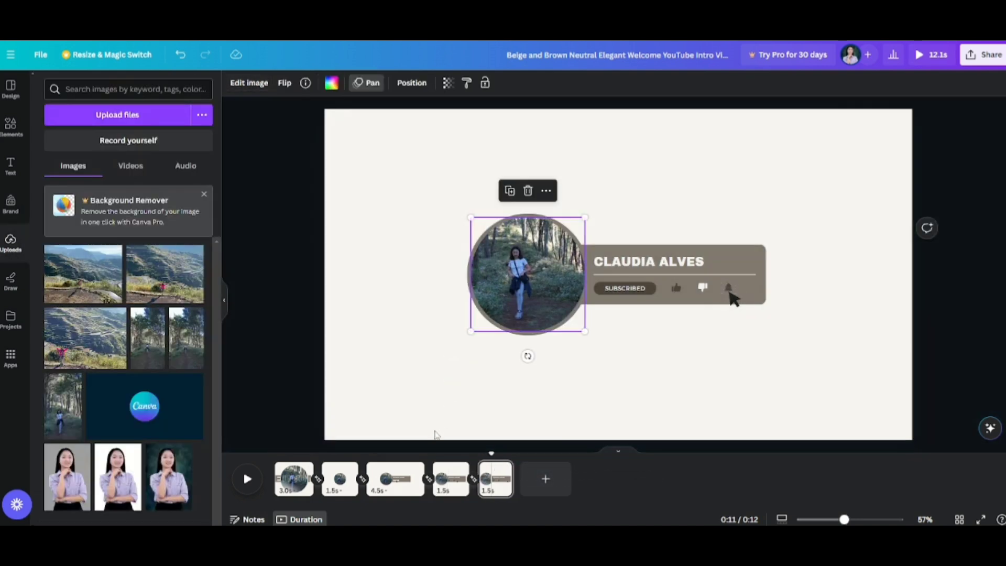
pyautogui.click(388, 476)
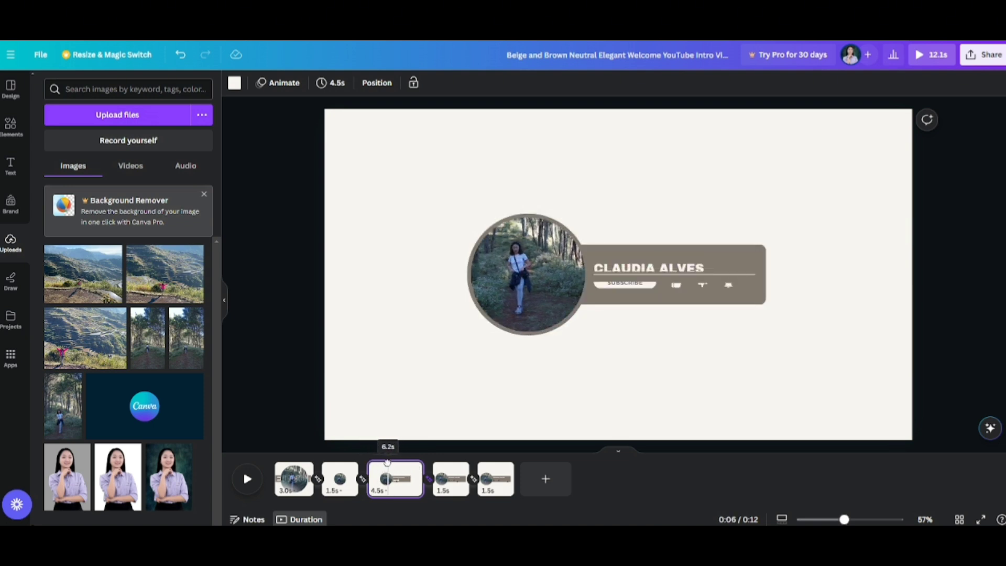
# Type the new channel name over the placeholder name on pages 3 and 4.
pyautogui.doubleClick(648, 263)
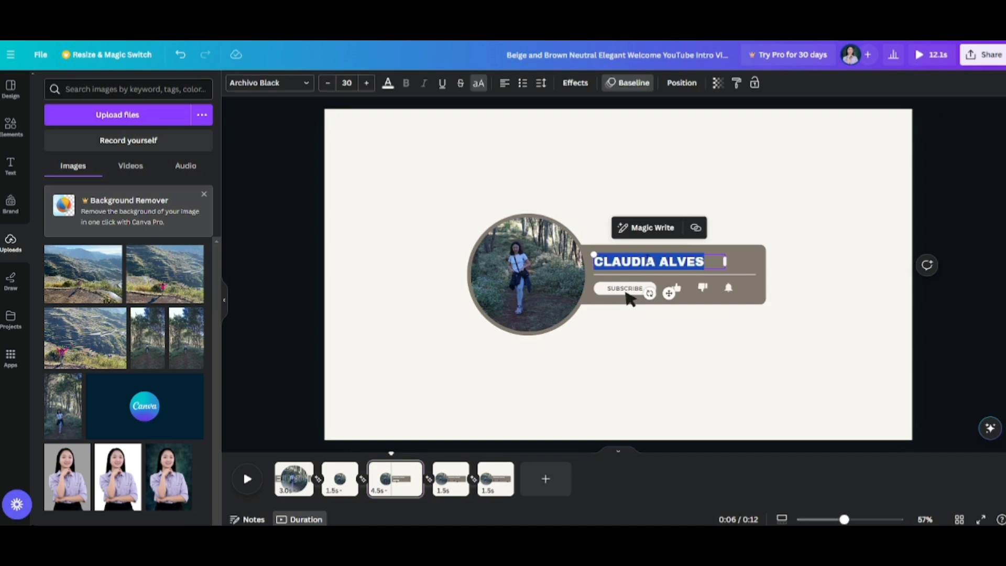
pyautogui.write('SILAVA')
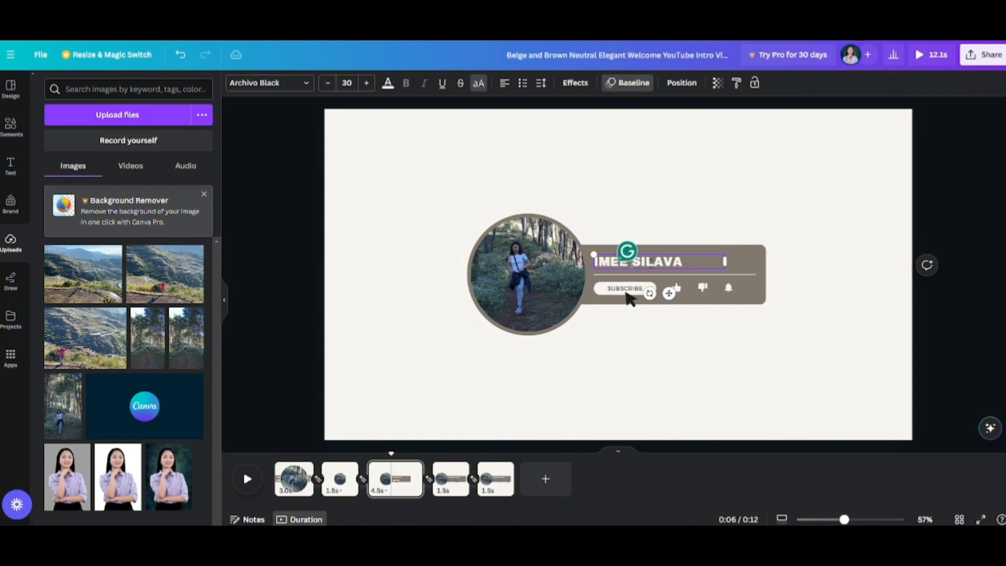
pyautogui.click(697, 318)
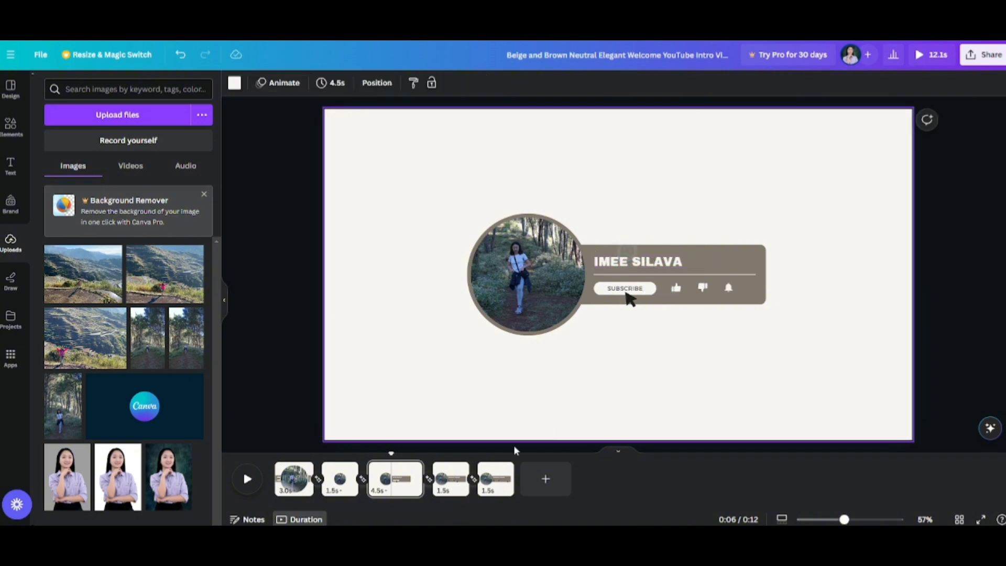
pyautogui.click(450, 478)
pyautogui.click(666, 266)
pyautogui.click(664, 267)
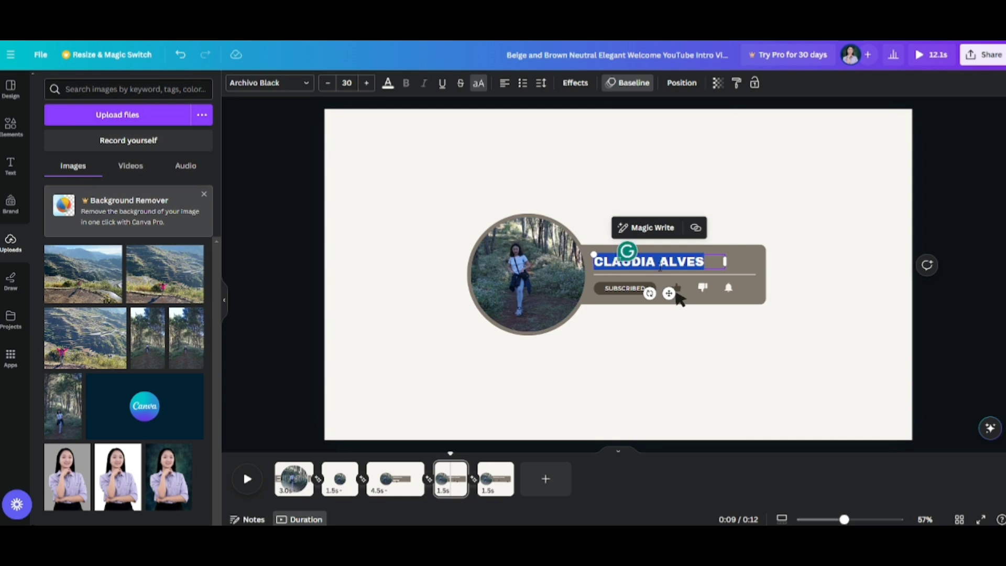
pyautogui.write('IMEE SIL')
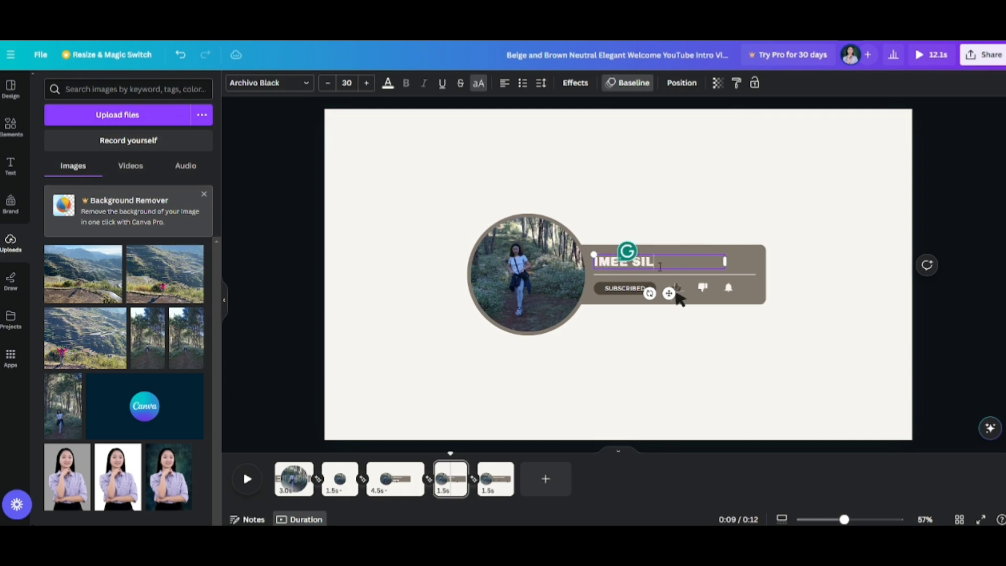
pyautogui.write('AVA')
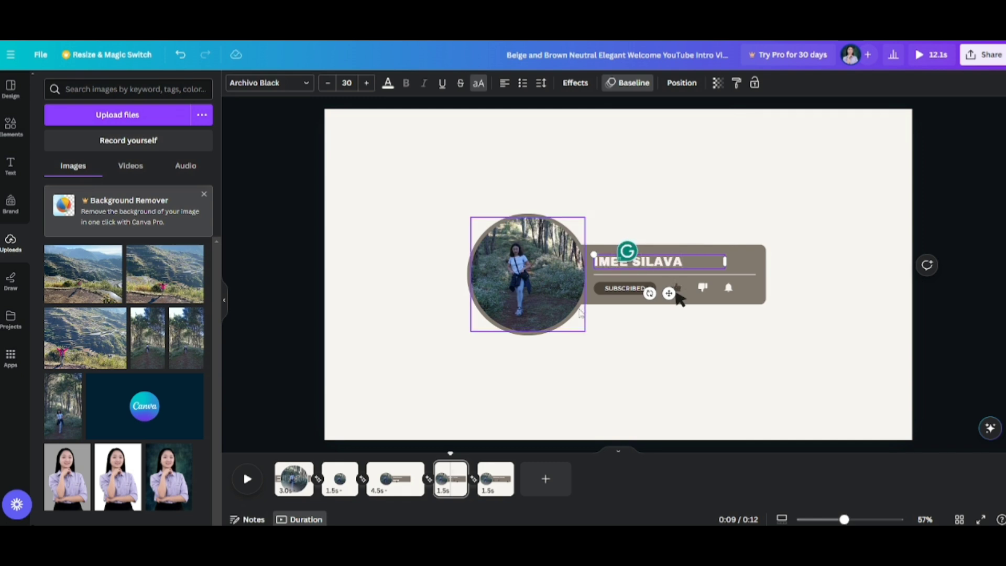
pyautogui.click(643, 374)
# Clear the placeholder name on page 5 and replace it with the channel name.
pyautogui.click(457, 487)
pyautogui.click(500, 494)
pyautogui.doubleClick(648, 264)
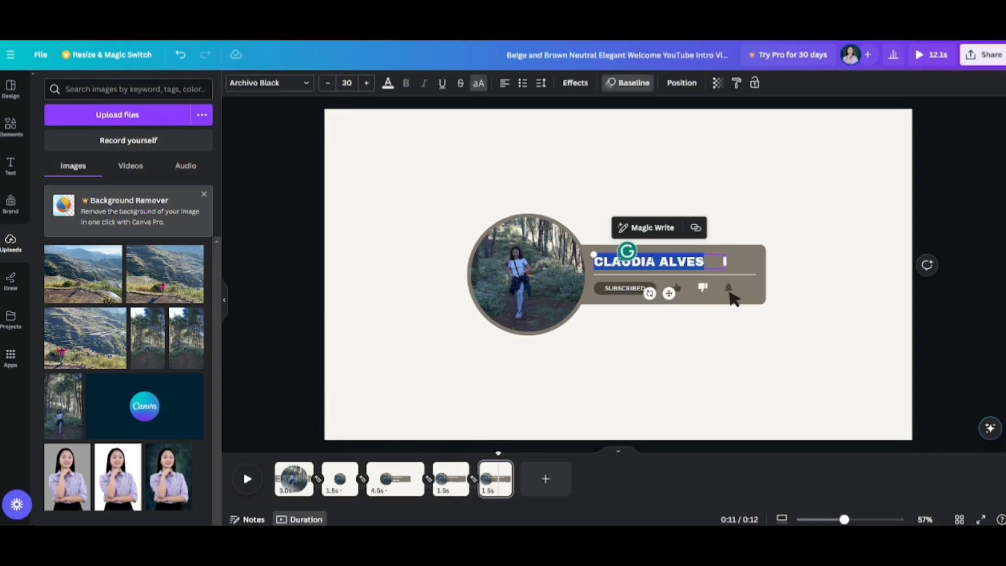
pyautogui.press('BackSpace')
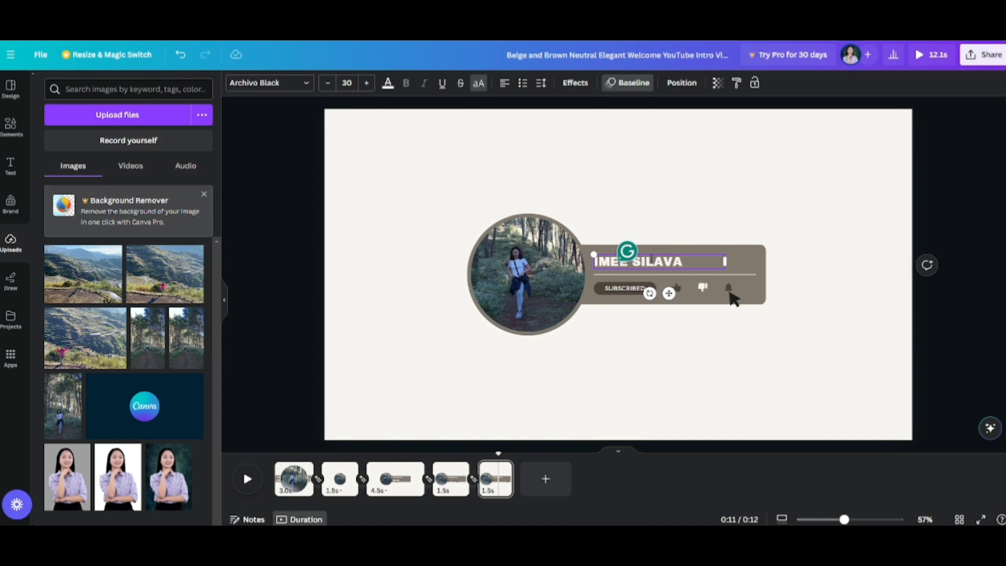
pyautogui.click(625, 366)
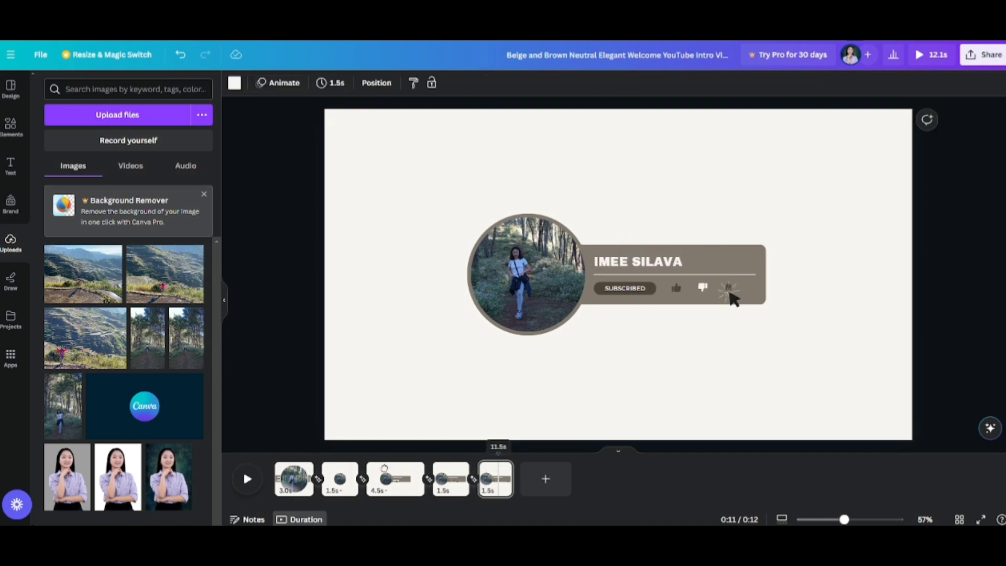
pyautogui.click(248, 487)
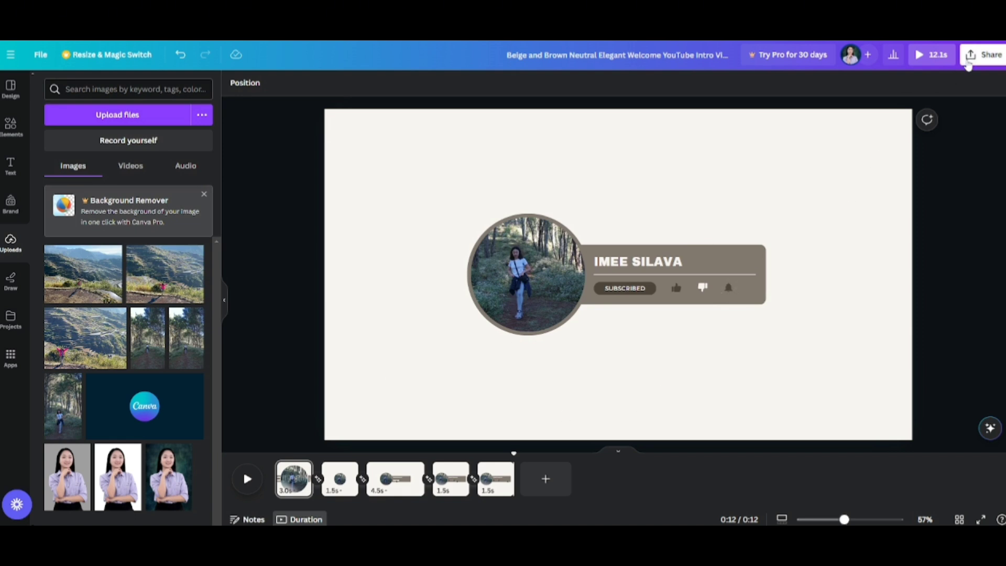
# Open the design's download settings and keep MP4 Video as the file type.
pyautogui.click(968, 60)
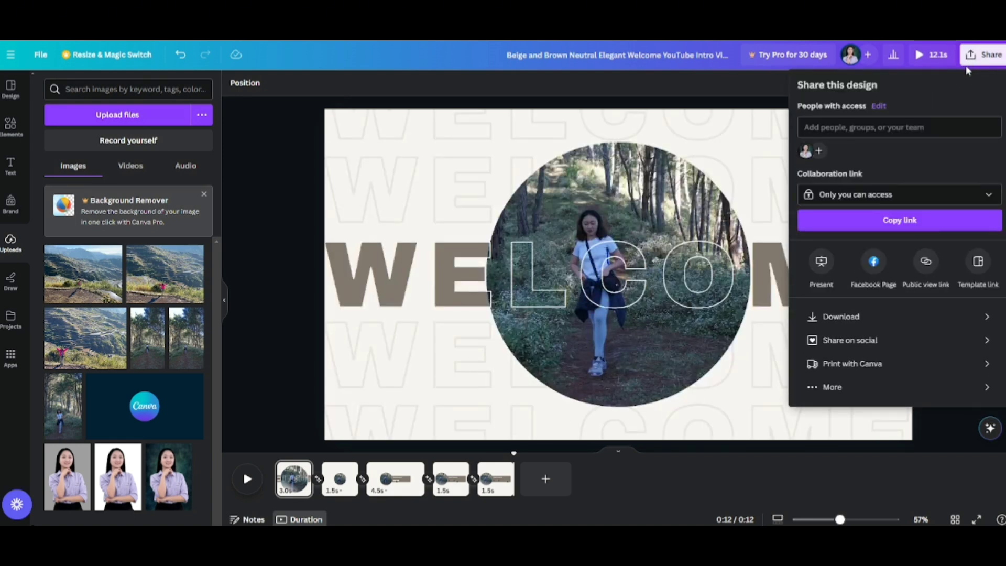
pyautogui.click(843, 317)
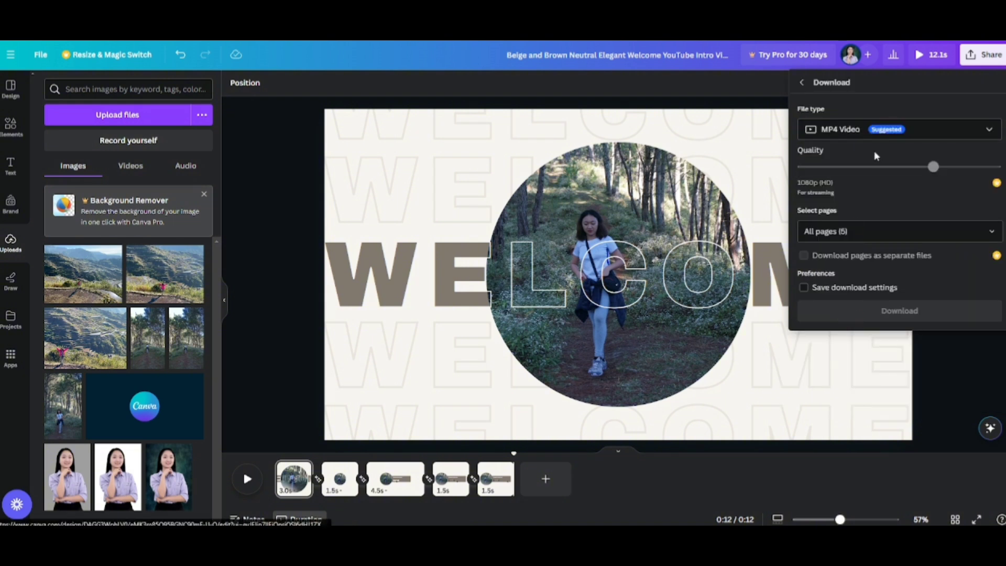
pyautogui.click(988, 129)
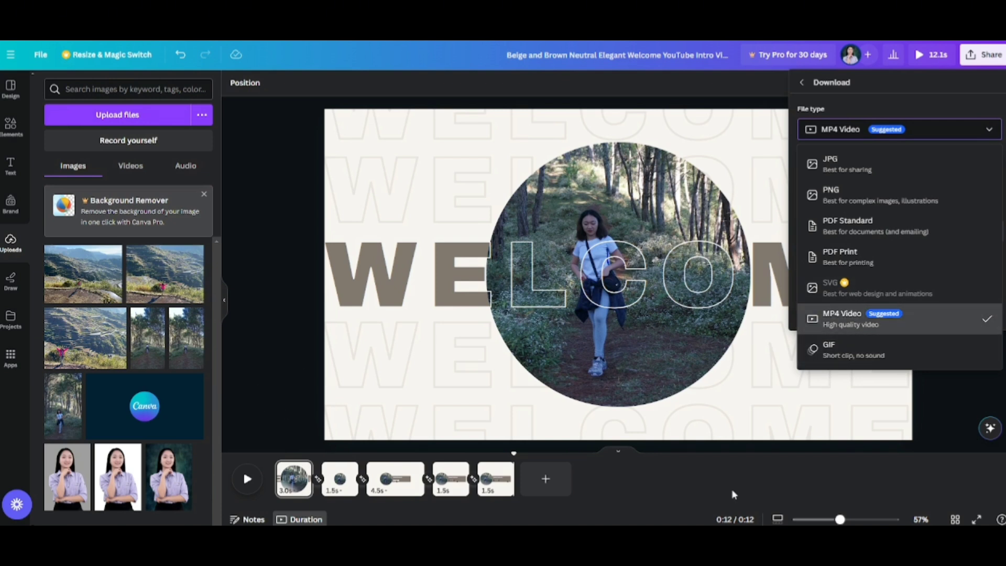
pyautogui.click(854, 328)
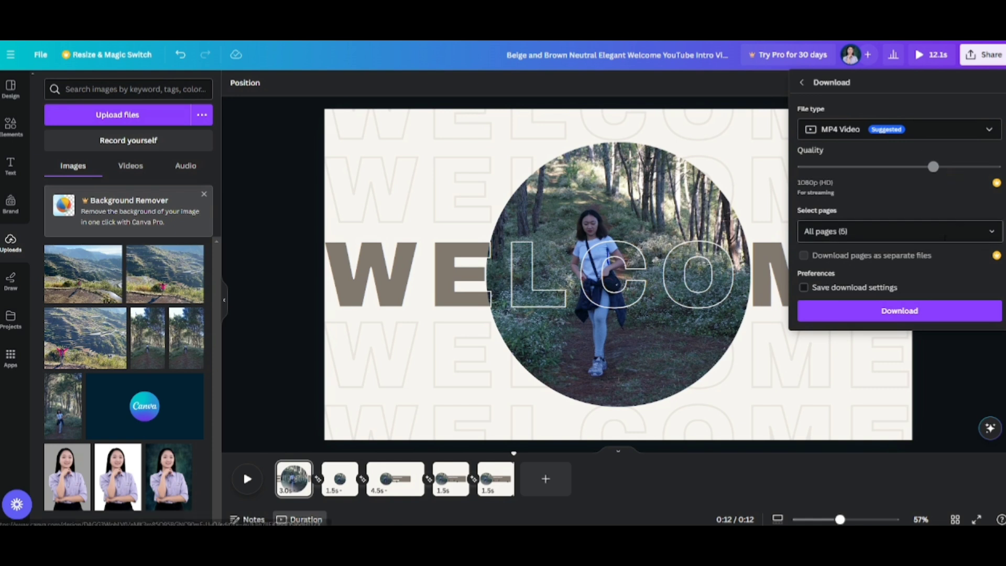
# Select all 5 pages for export and download the 1080p MP4.
pyautogui.click(990, 231)
pyautogui.scroll(-2, 929, 339)
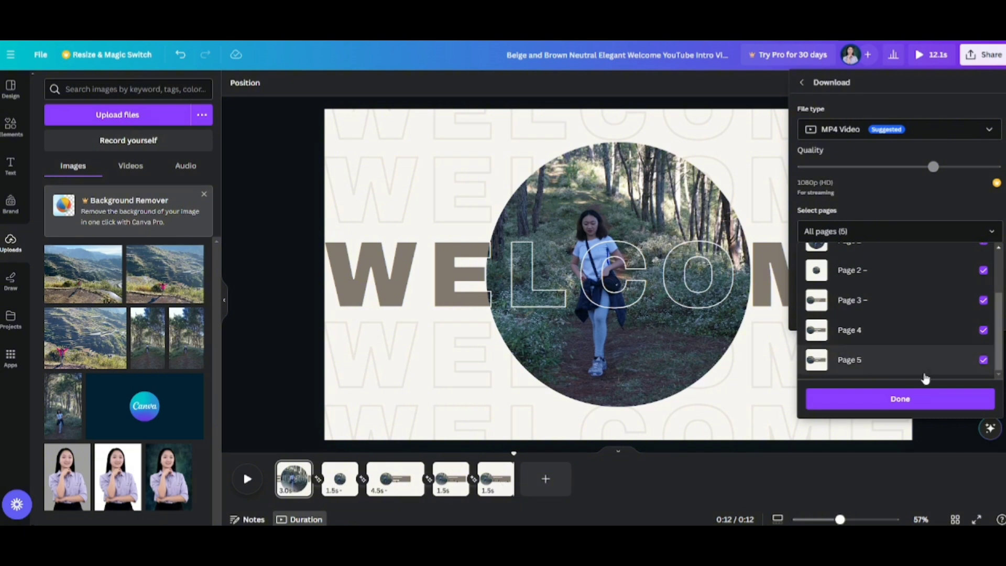
pyautogui.scroll(3, 924, 376)
pyautogui.scroll(-3, 925, 376)
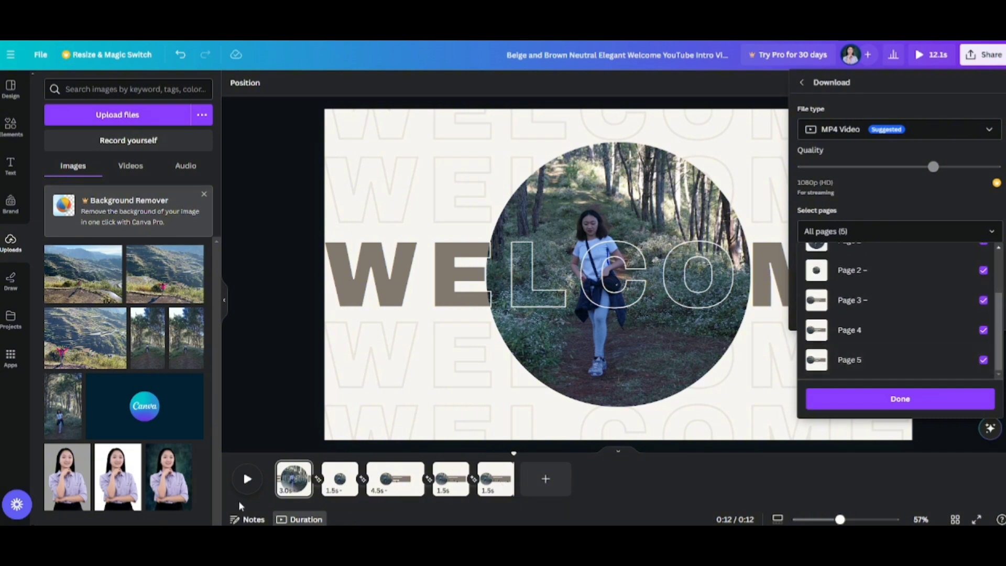
pyautogui.click(983, 361)
pyautogui.click(983, 330)
pyautogui.click(983, 359)
pyautogui.click(983, 331)
pyautogui.scroll(3, 844, 352)
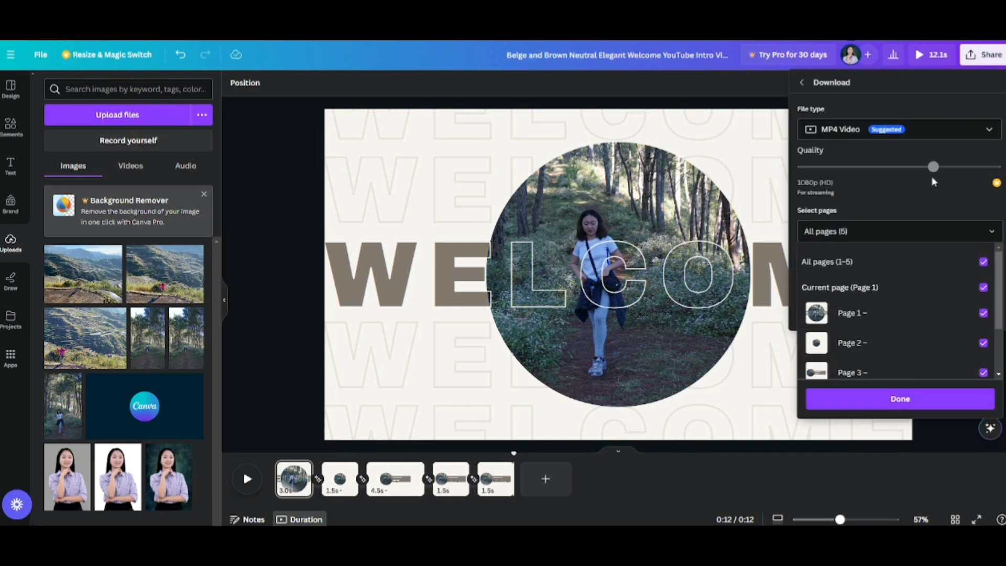
pyautogui.scroll(-3, 880, 313)
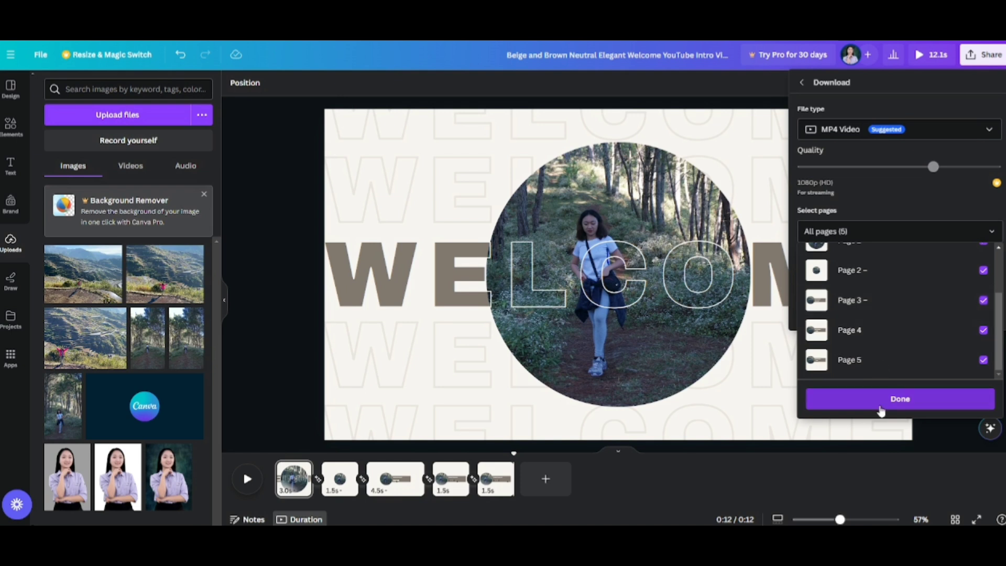
pyautogui.click(907, 391)
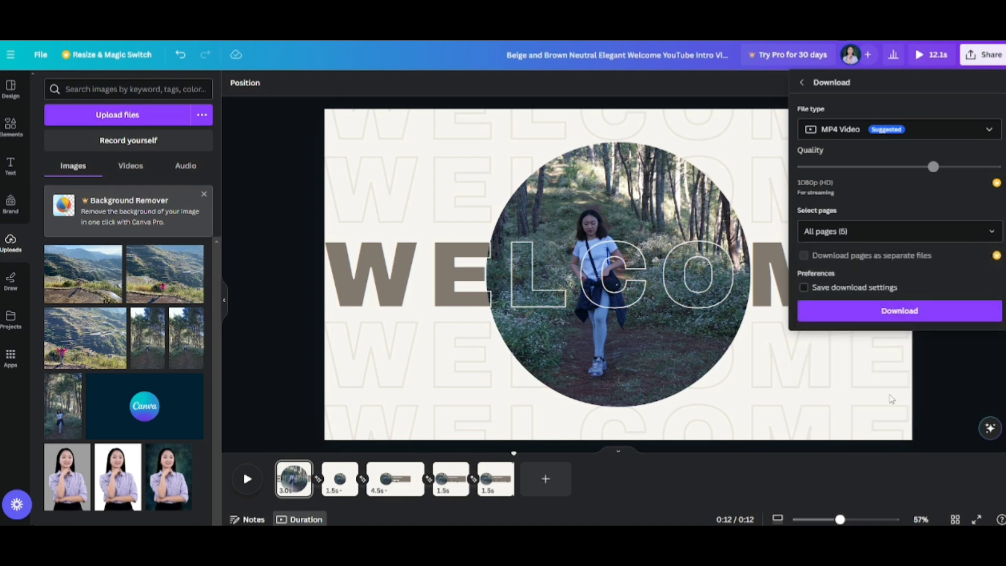
pyautogui.click(891, 311)
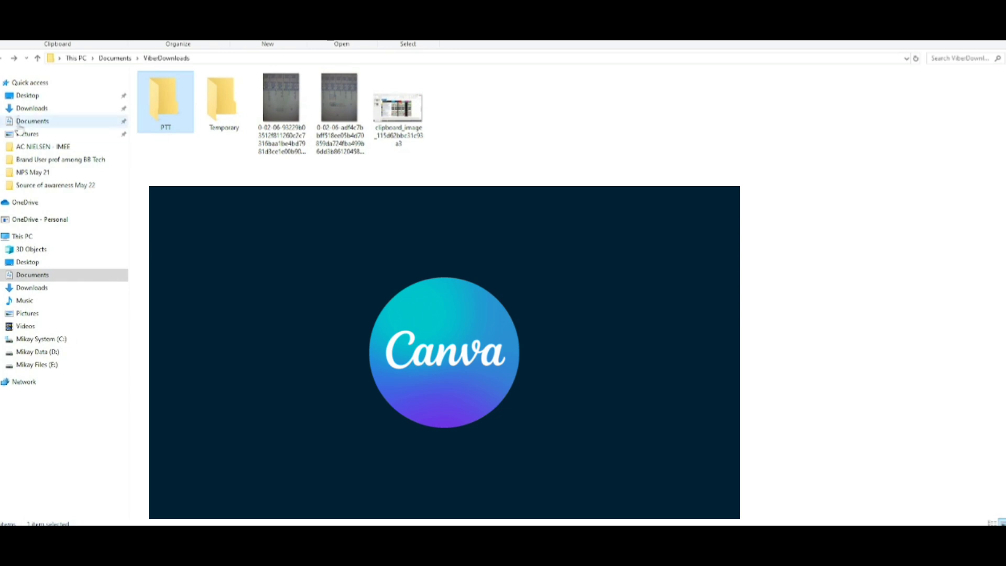
# Open the downloaded intro MP4 from the Downloads folder and play it in the media player.
pyautogui.click(27, 110)
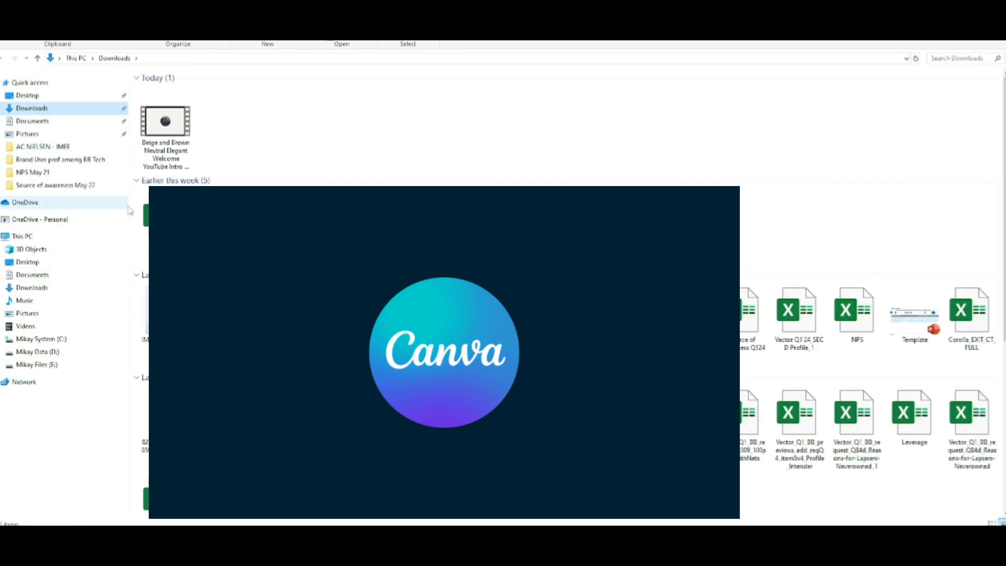
pyautogui.doubleClick(167, 142)
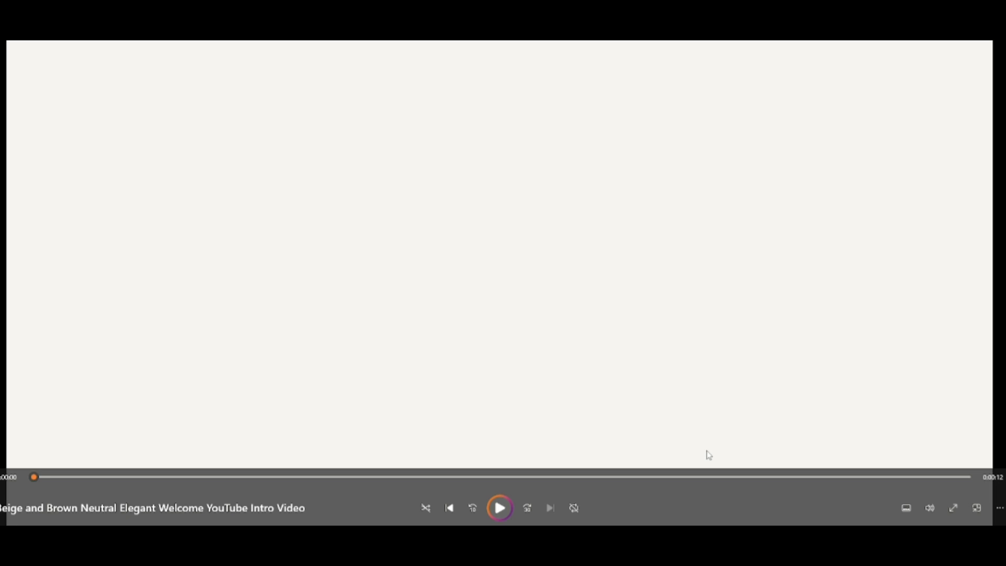
pyautogui.click(499, 508)
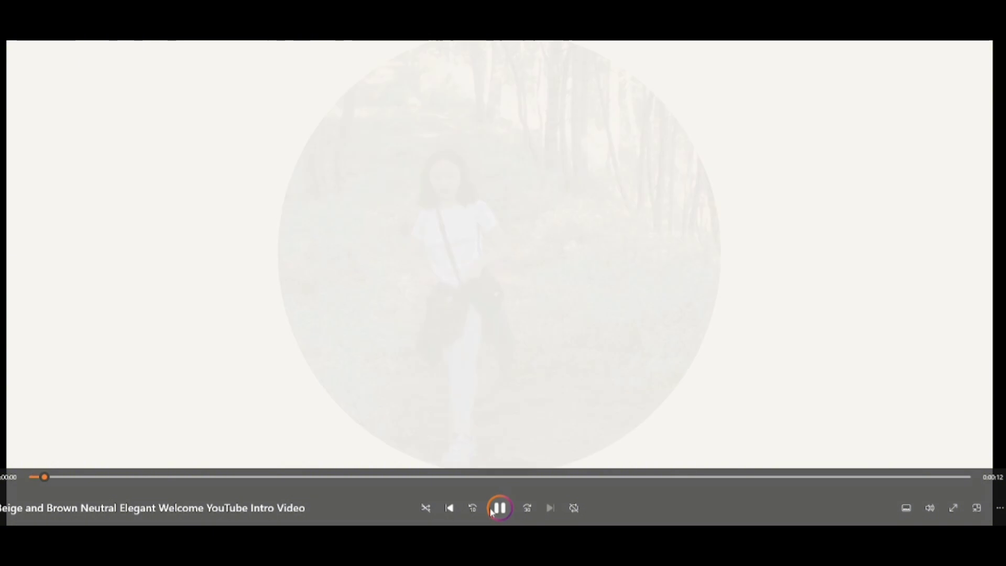